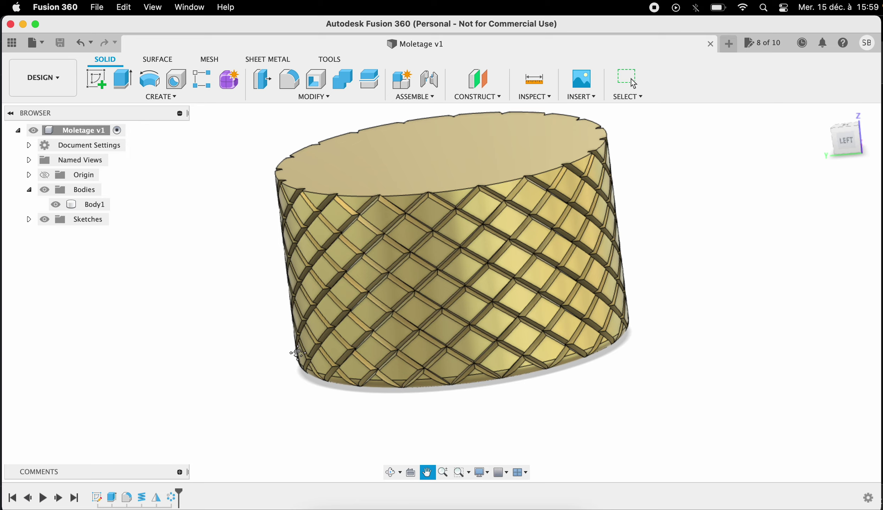
Orbit and pan around the finished knurled gold cylinder, then bring up the File menu.
left_click(390, 473)
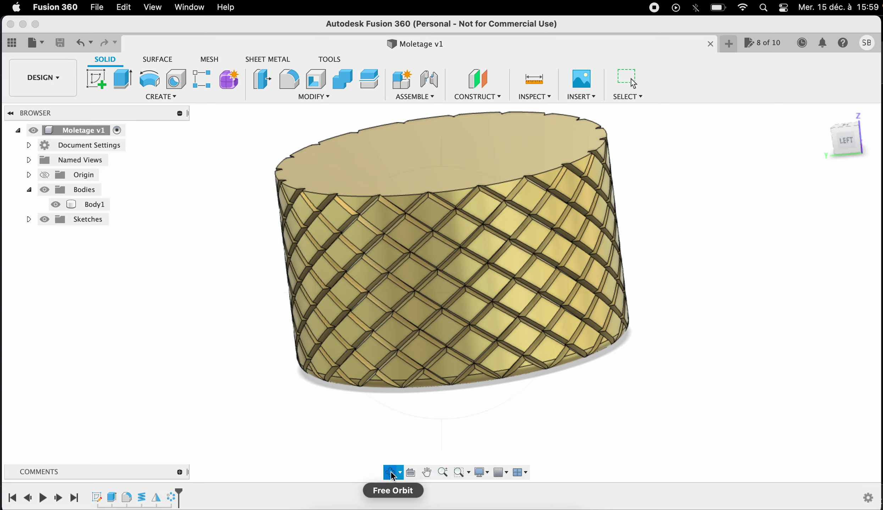
mouse_move(360, 332)
left_mouse_down()
mouse_move(371, 345)
mouse_move(314, 349)
left_mouse_up()
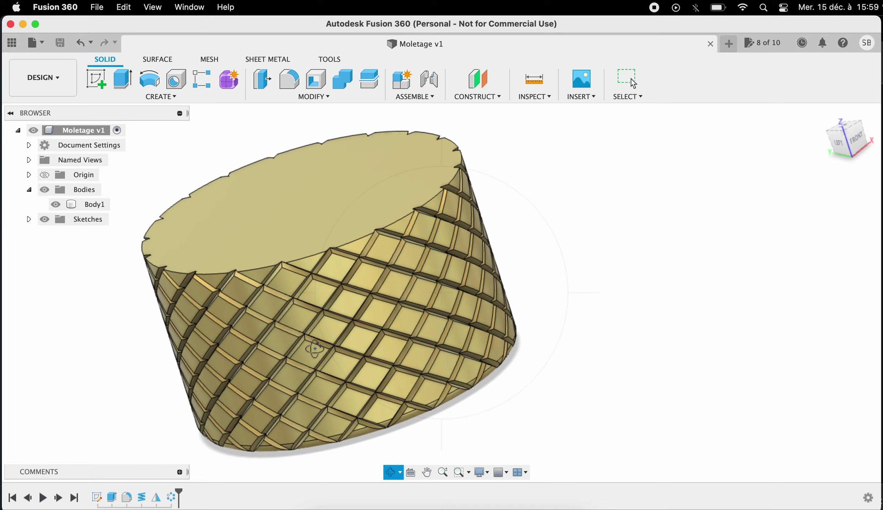
mouse_move(336, 266)
left_mouse_down()
mouse_move(367, 259)
mouse_move(338, 282)
mouse_move(311, 230)
mouse_move(289, 173)
mouse_move(292, 94)
mouse_move(324, 44)
mouse_move(372, 95)
left_mouse_up()
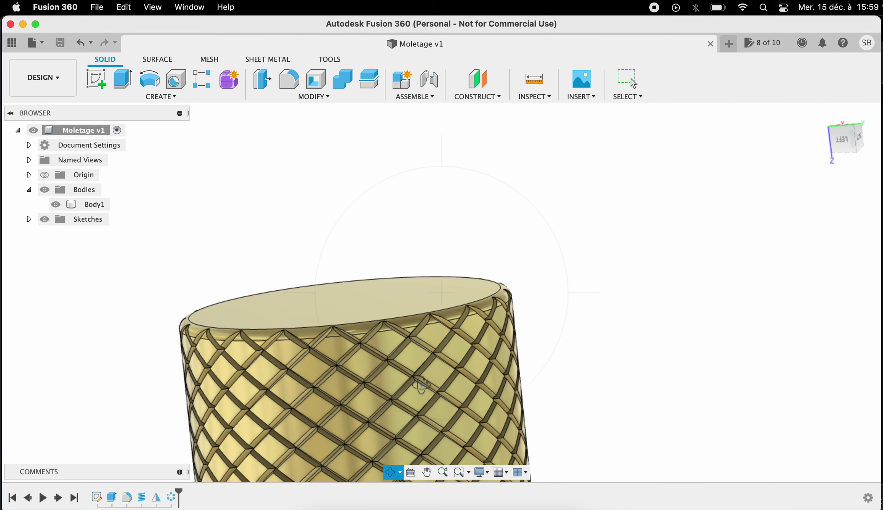
left_click(426, 473)
left_click_drag(386, 344, 375, 241)
left_click(389, 472)
left_click_drag(309, 327, 437, 280)
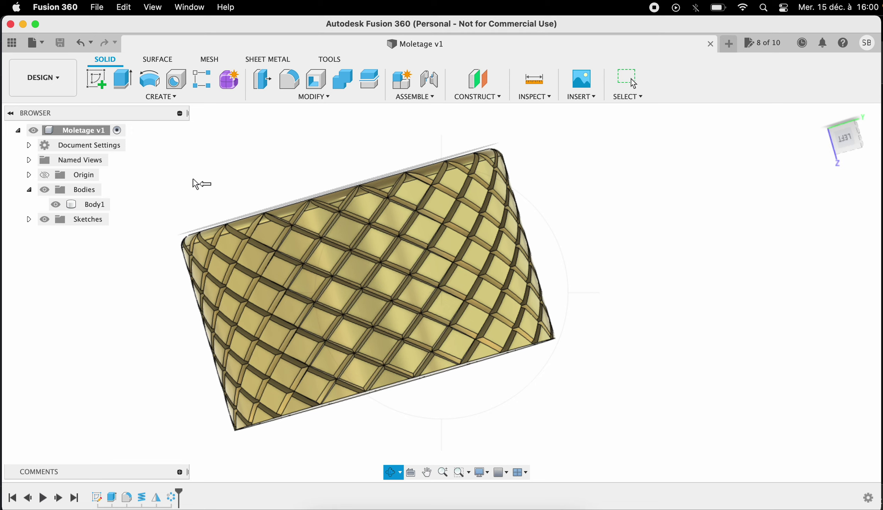
left_click(98, 8)
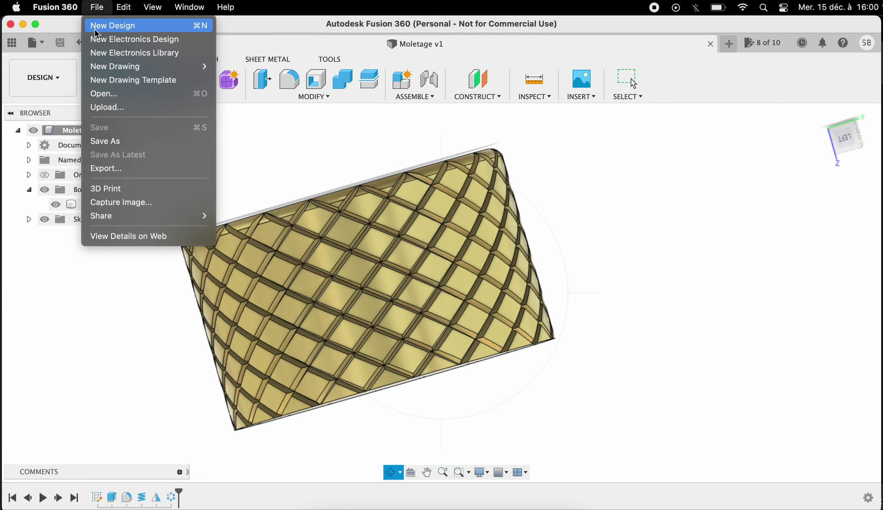
Start a new design with a sketch on the XY top plane.
left_click(95, 30)
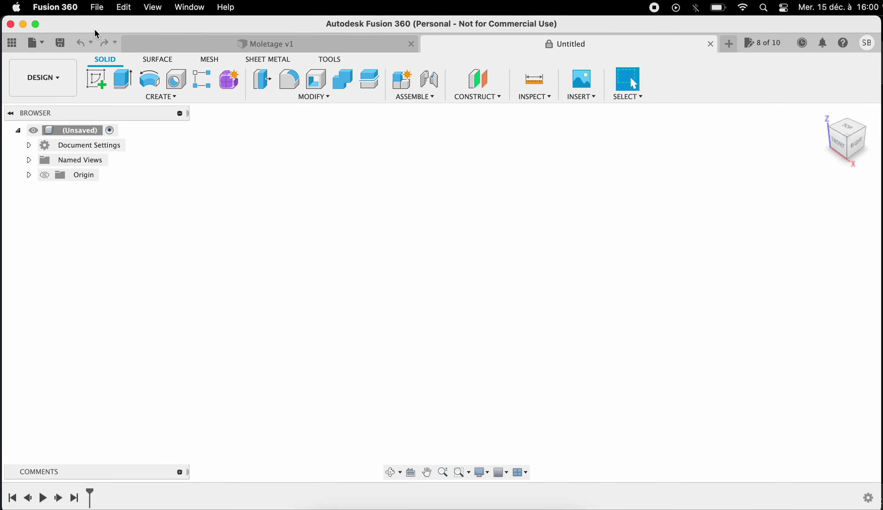
left_click(91, 87)
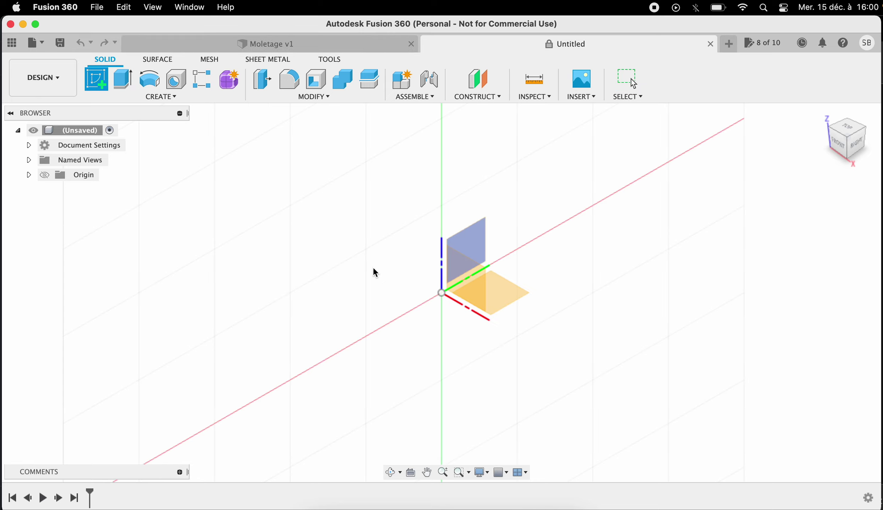
left_click(440, 294)
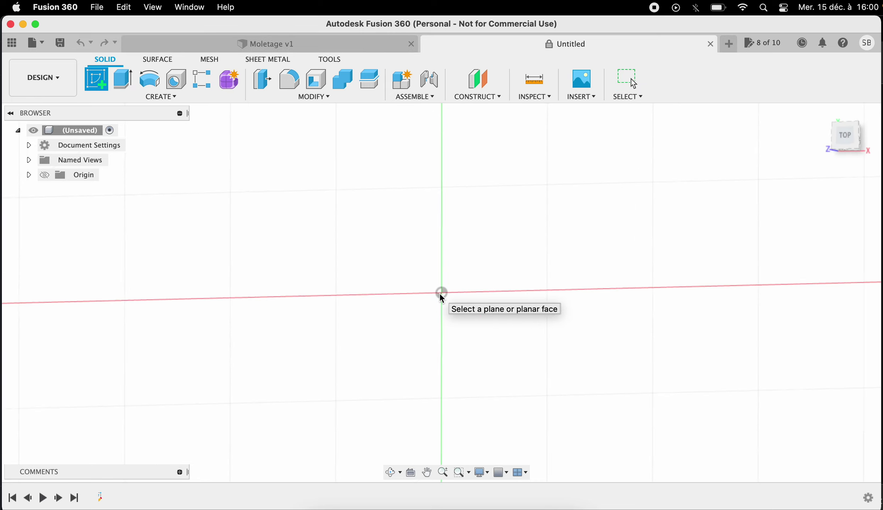
Draw a 50 mm diameter circle centred on the origin and finish the sketch.
left_click(148, 79)
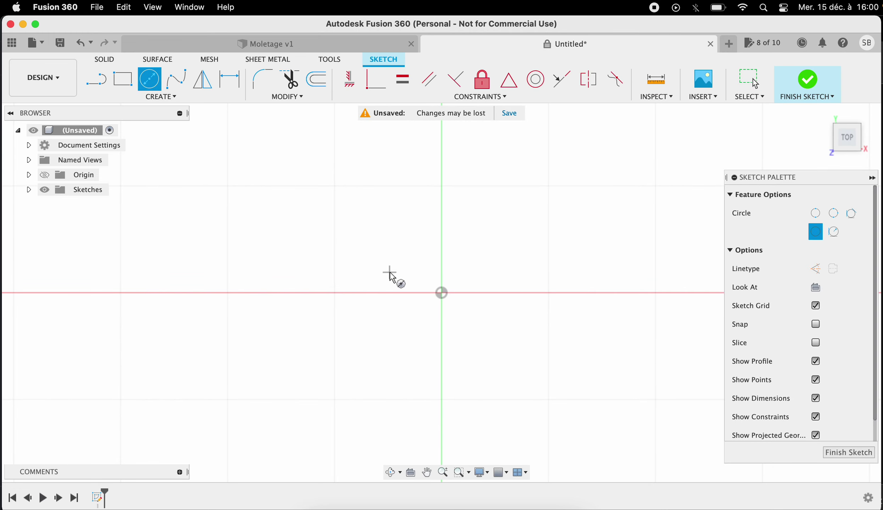
left_click(441, 293)
type("50")
key("Tab")
key("Return")
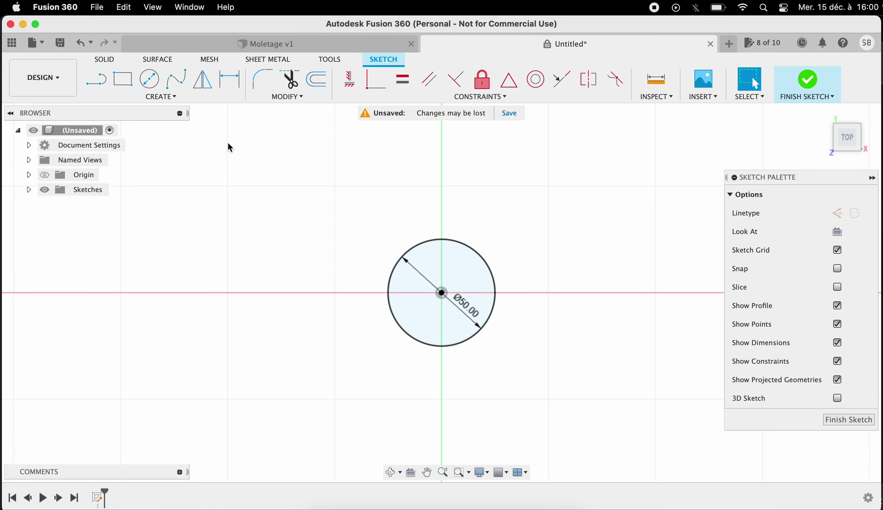
left_click(107, 58)
left_click(123, 78)
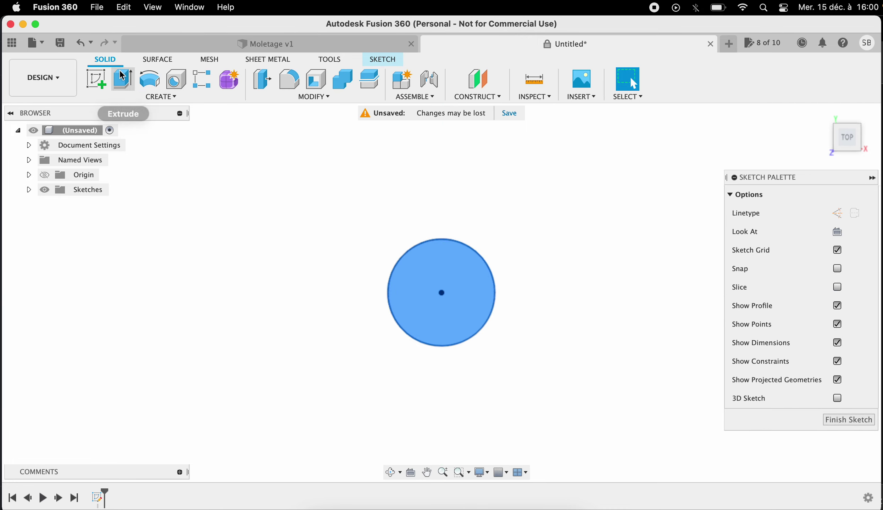
Extrude the circle 30 mm and fillet the cylinder's top edge at 1.5 mm.
type("30")
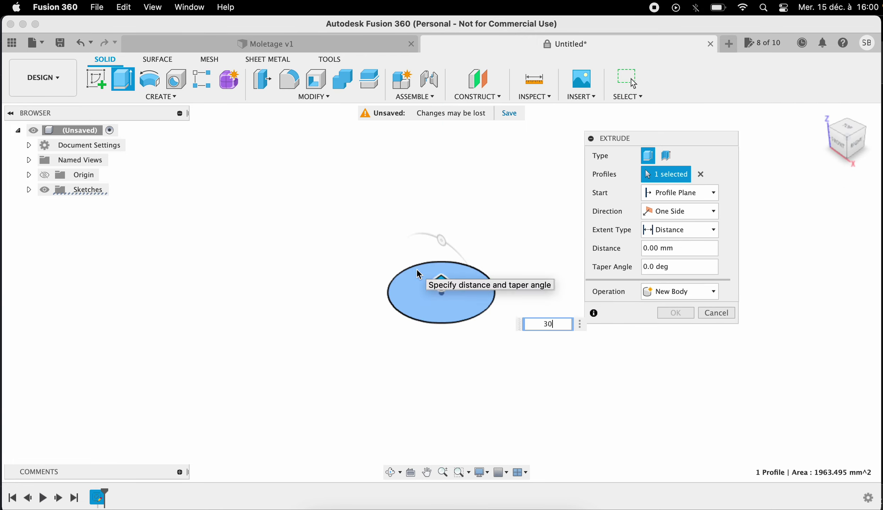
key("Return")
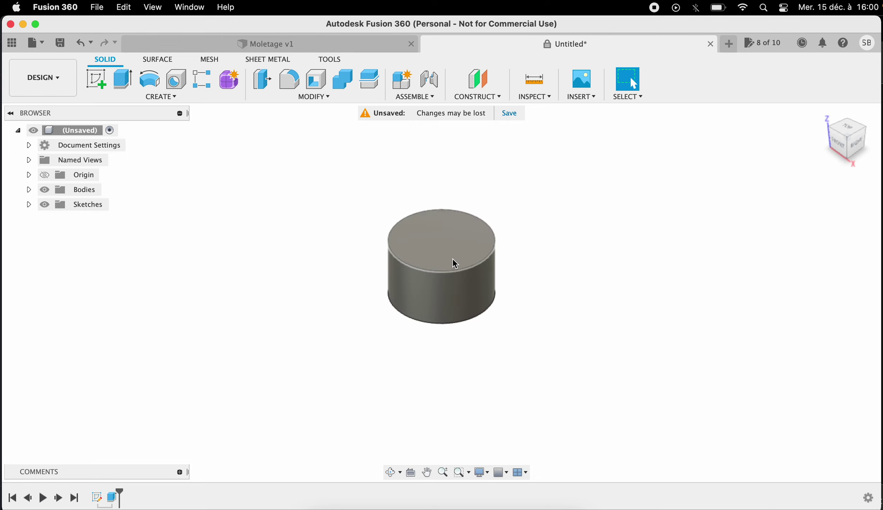
left_click(439, 272)
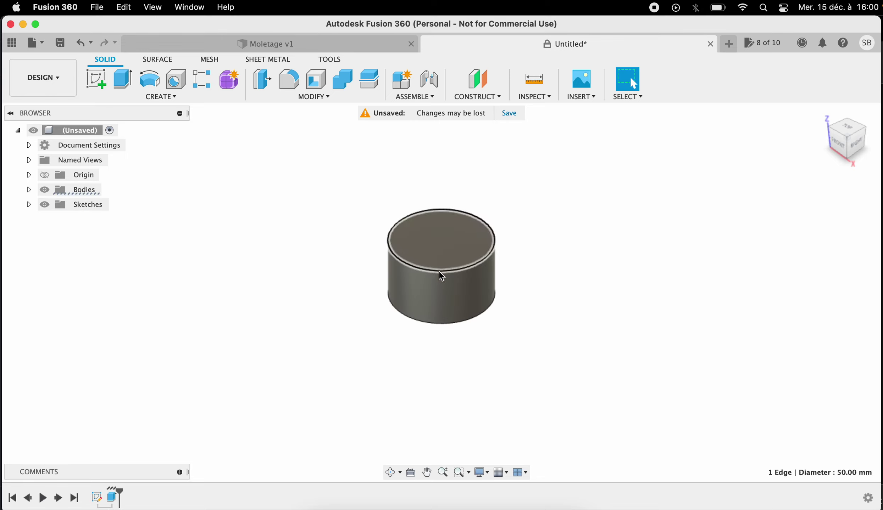
type("f1.")
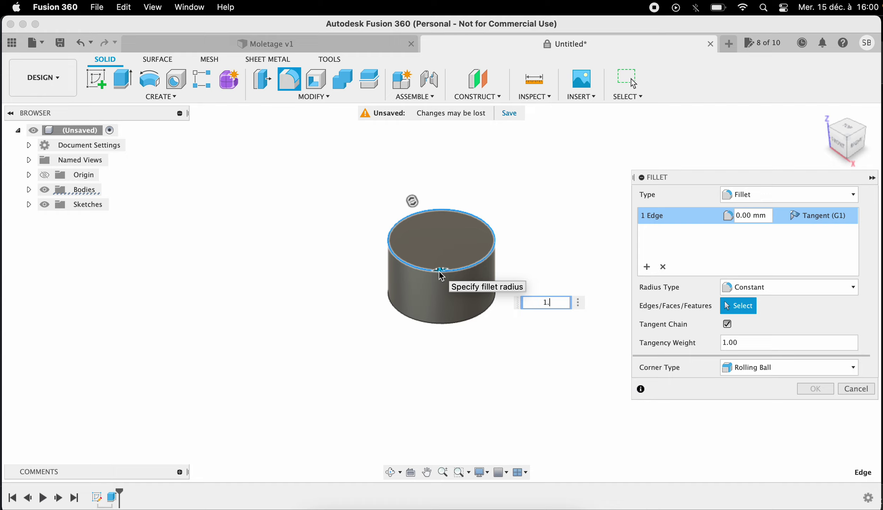
type("5")
key("Return")
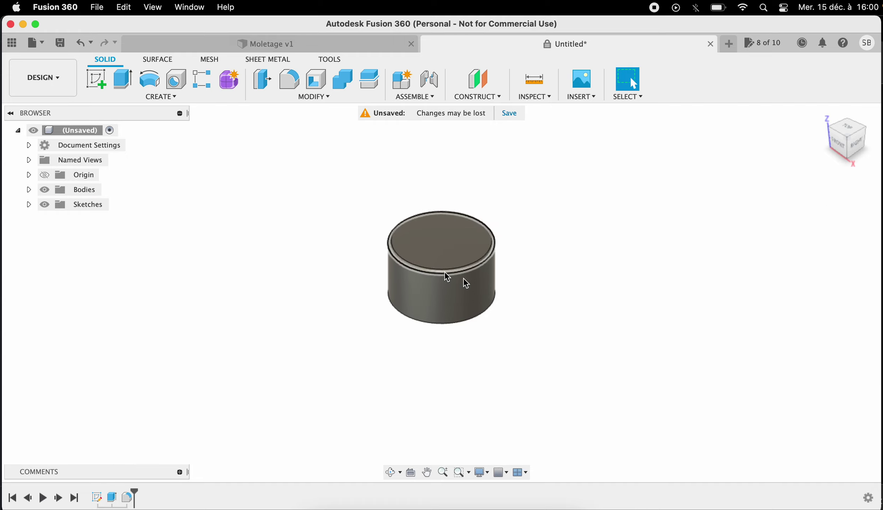
Zoom the view and bring up the solid Create features list.
scroll(462, 372, "up", 2)
scroll(461, 367, "up", 2)
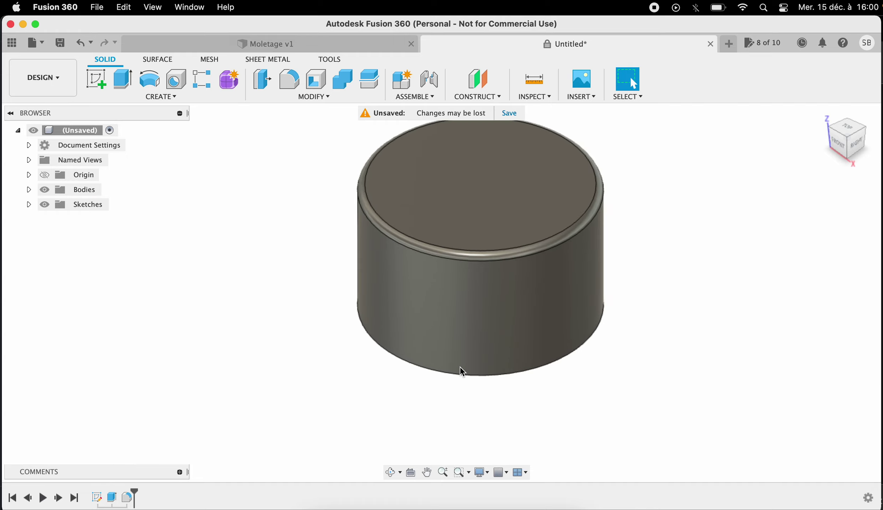
scroll(414, 319, "up", 1)
left_click(161, 97)
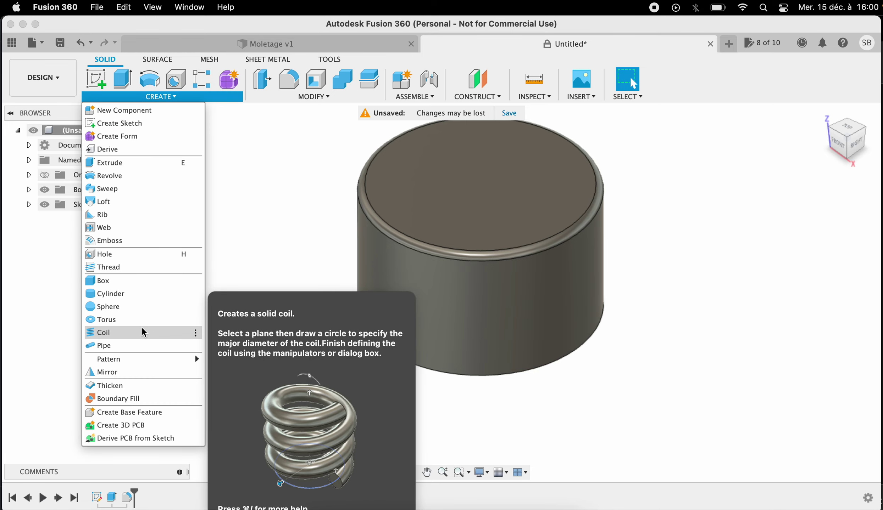
Start a coil on the XY base plane, its circle centred at the origin at about 49 mm diameter.
left_click(143, 332)
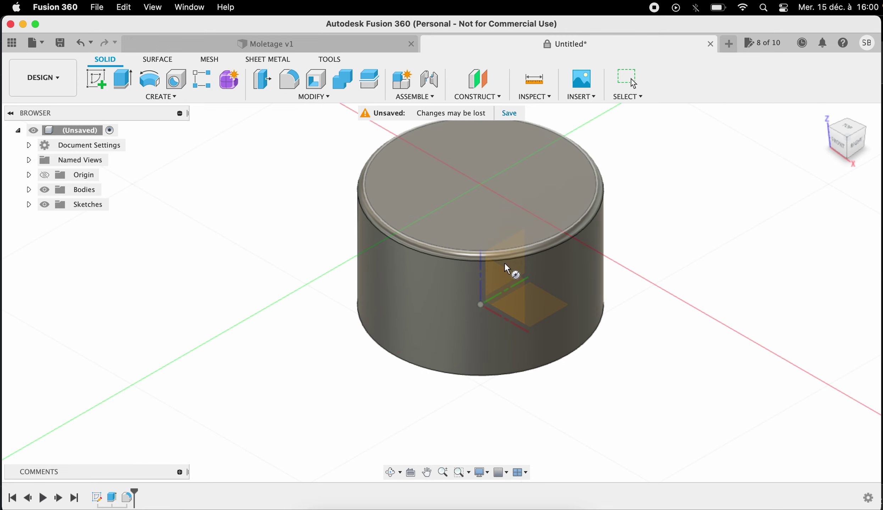
left_click(538, 312)
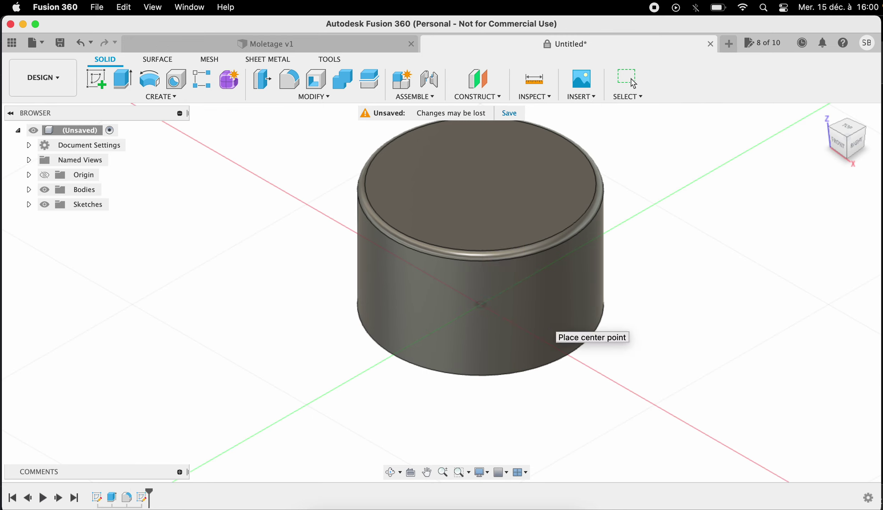
mouse_move(855, 145)
left_click_drag(858, 147, 841, 47)
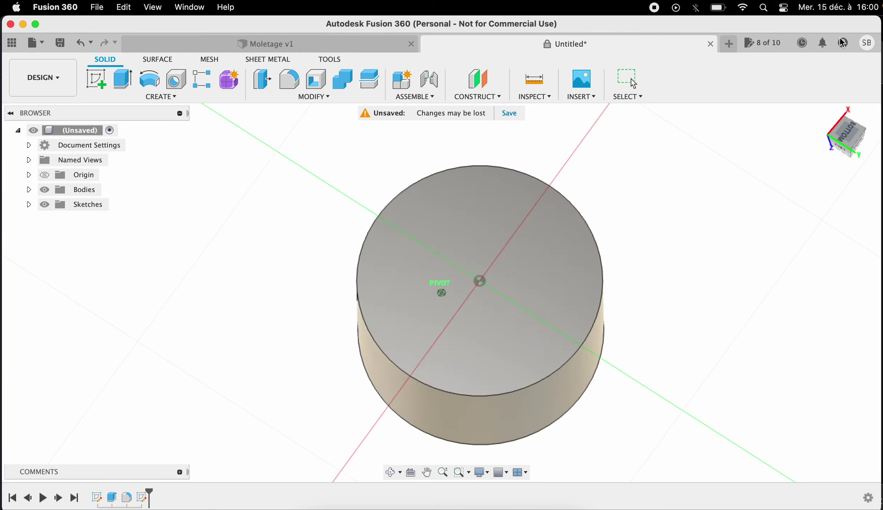
left_click(481, 283)
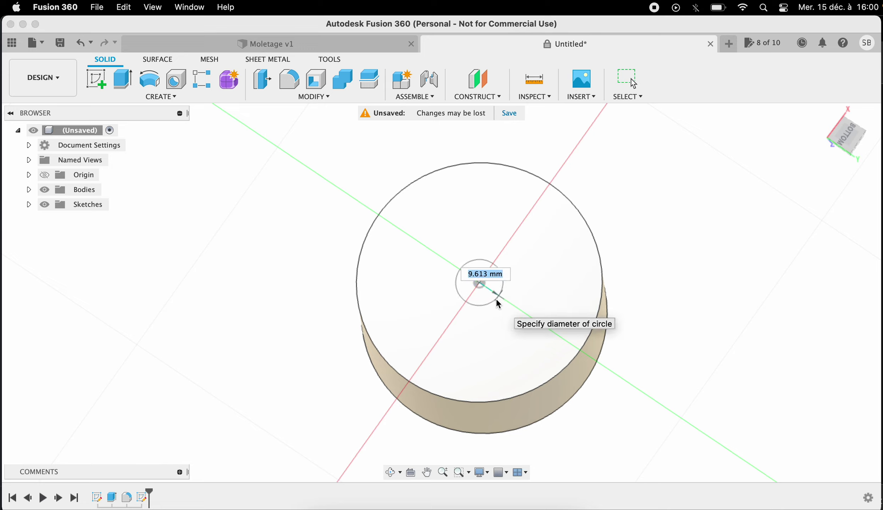
type("40")
key("Return")
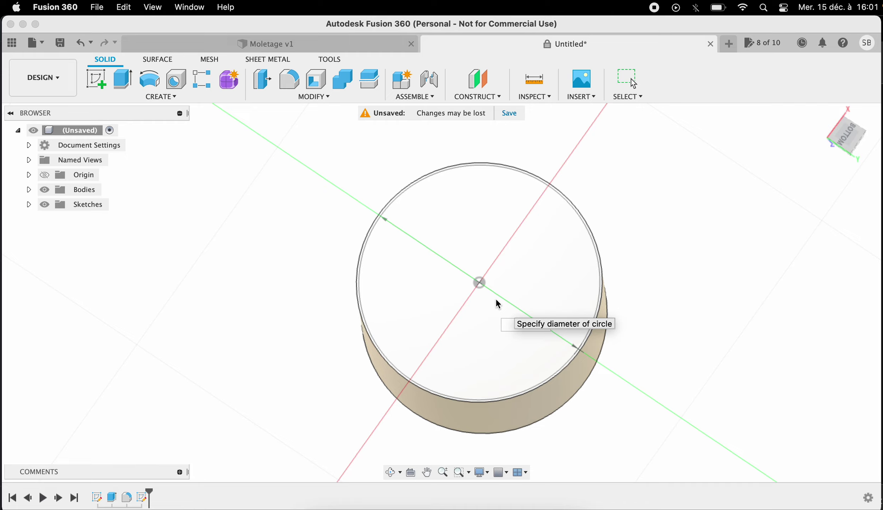
left_click(498, 303)
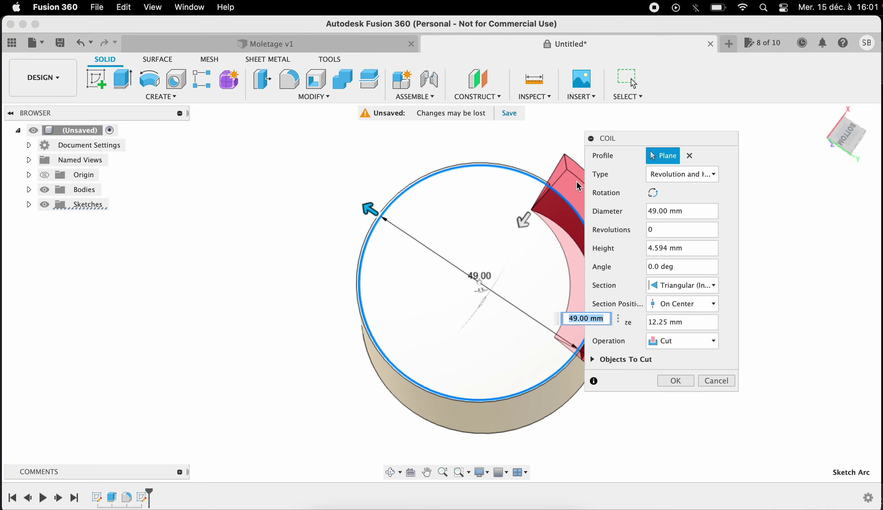
Move the Coil dialog aside, orbit to view the preview, and keep the Revolution and Height type.
left_click_drag(630, 140, 251, 139)
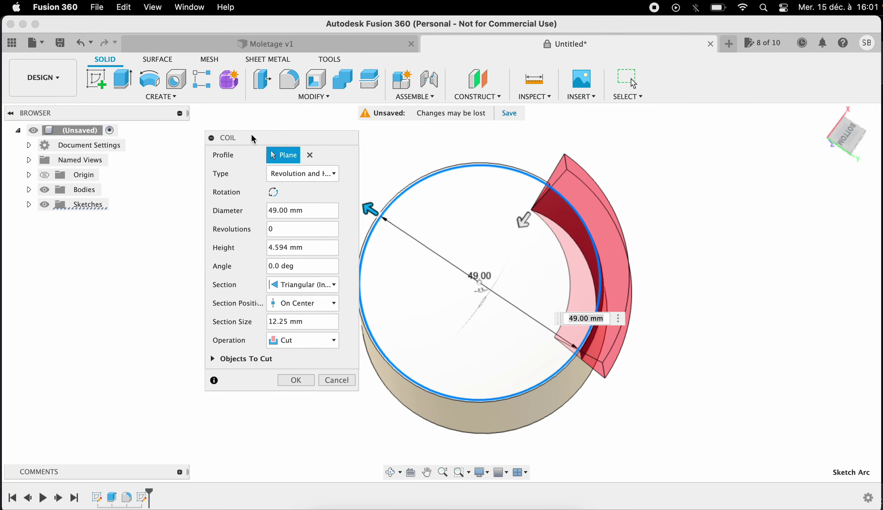
left_click_drag(845, 136, 840, 140)
middle_click_drag(795, 97, 744, 119, "shift")
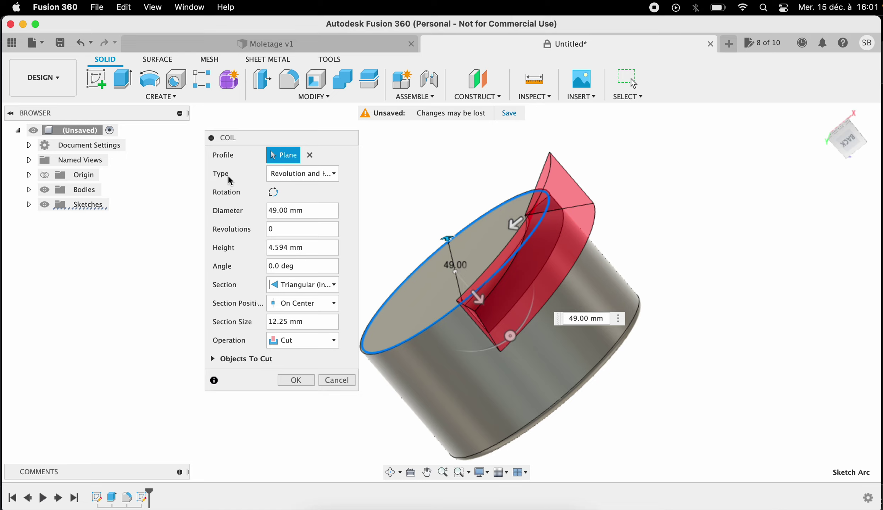
left_click(304, 173)
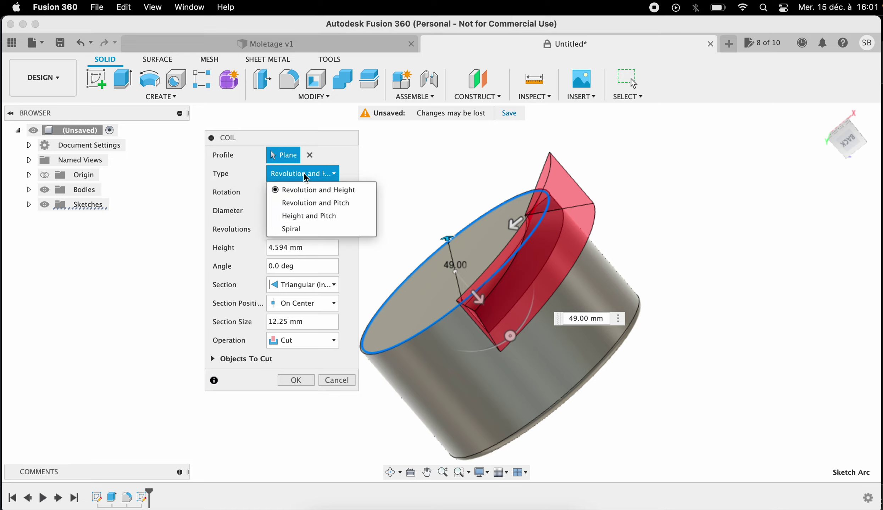
left_click(304, 173)
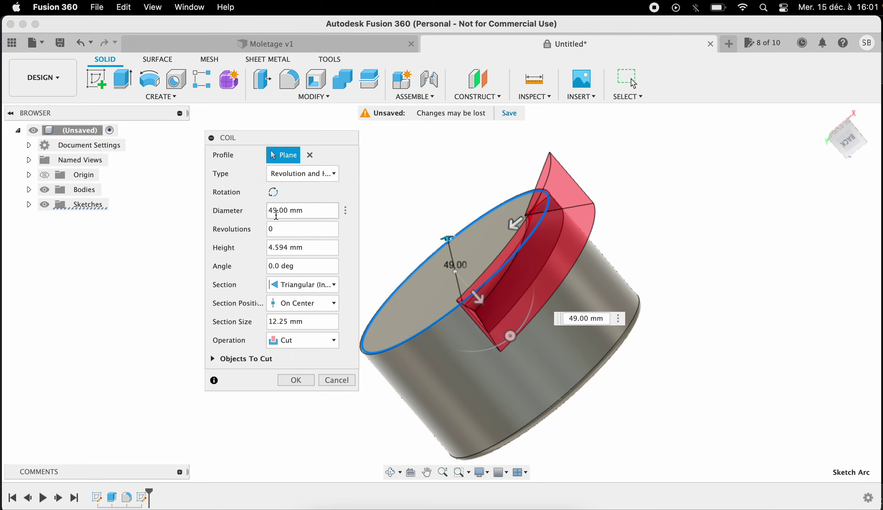
left_click(297, 232)
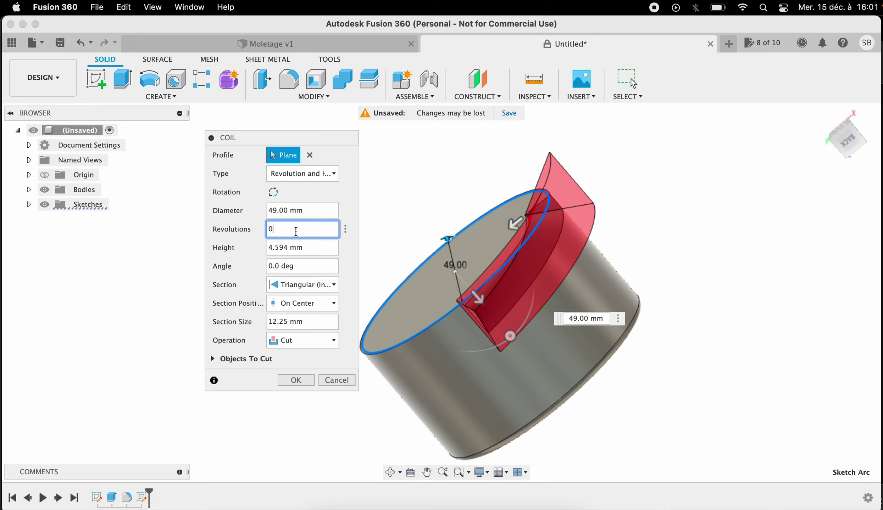
Set the coil to 0.25 revolutions, 30 mm height and 1.5 section size, and apply the cut.
type(".25")
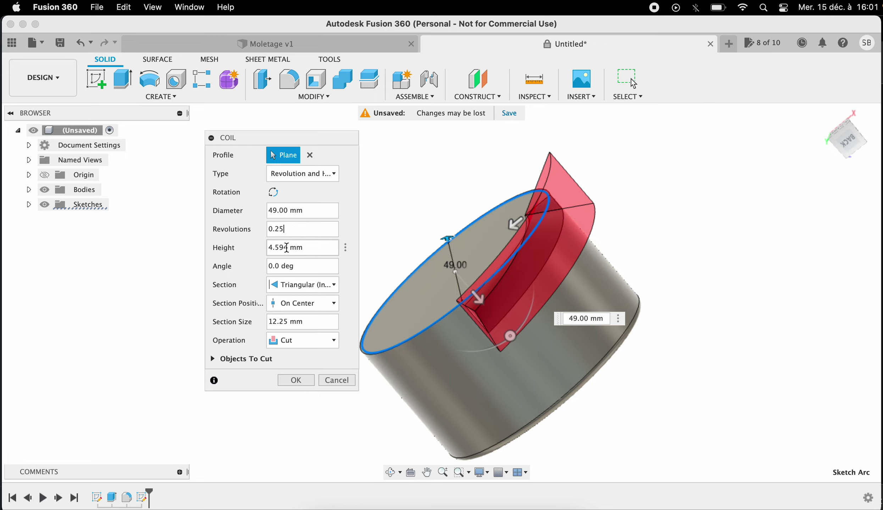
left_click(286, 248)
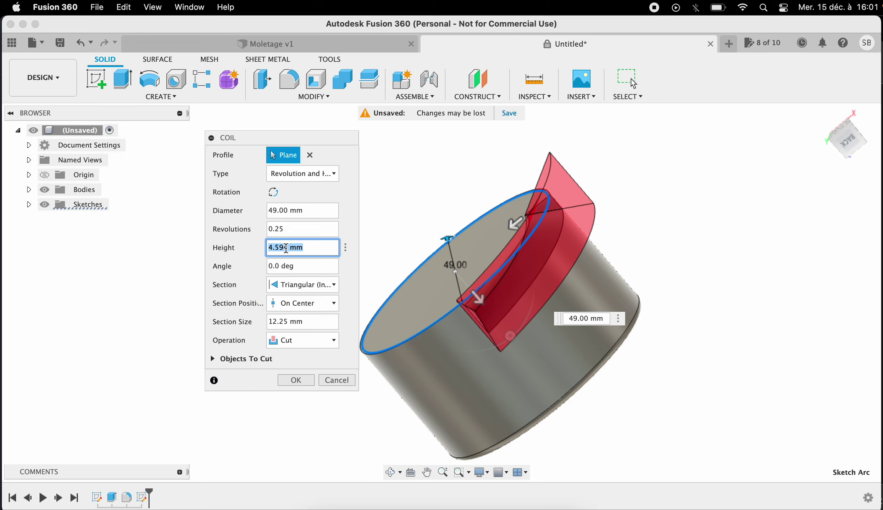
type("30")
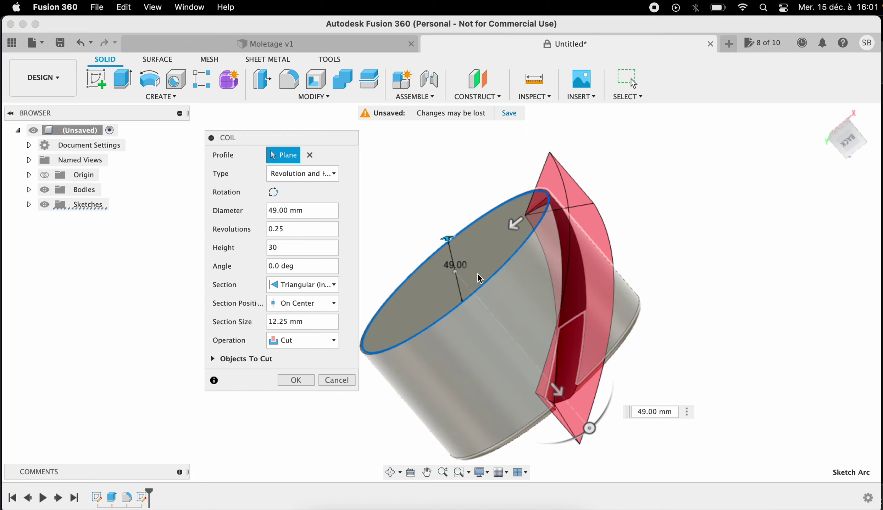
left_click(291, 266)
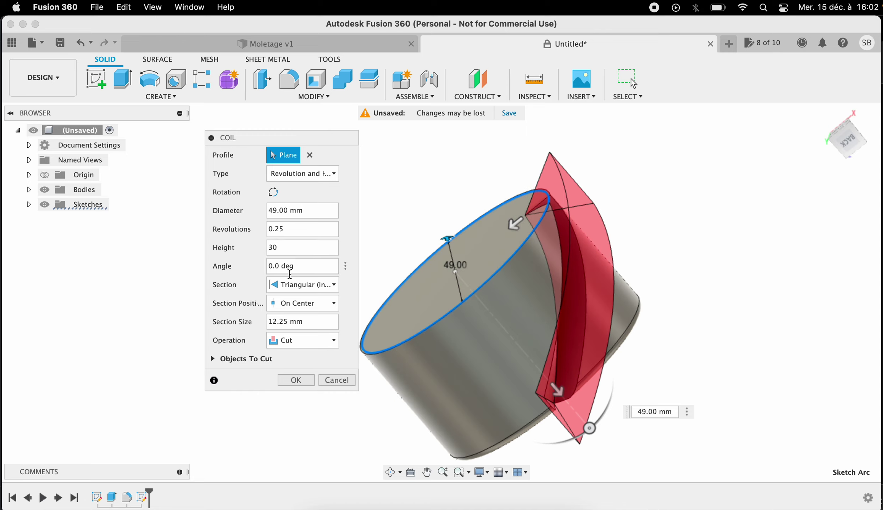
left_click(281, 318)
left_click(279, 323)
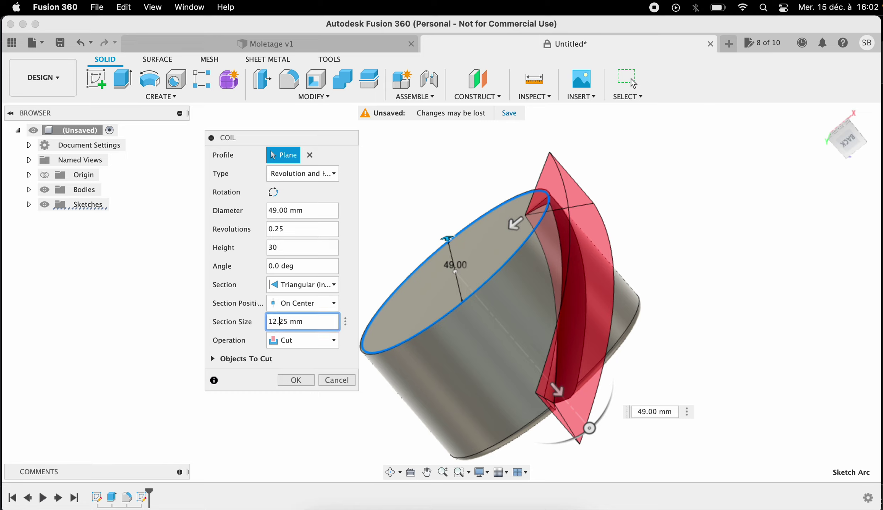
triple_click(279, 322)
type("1.5")
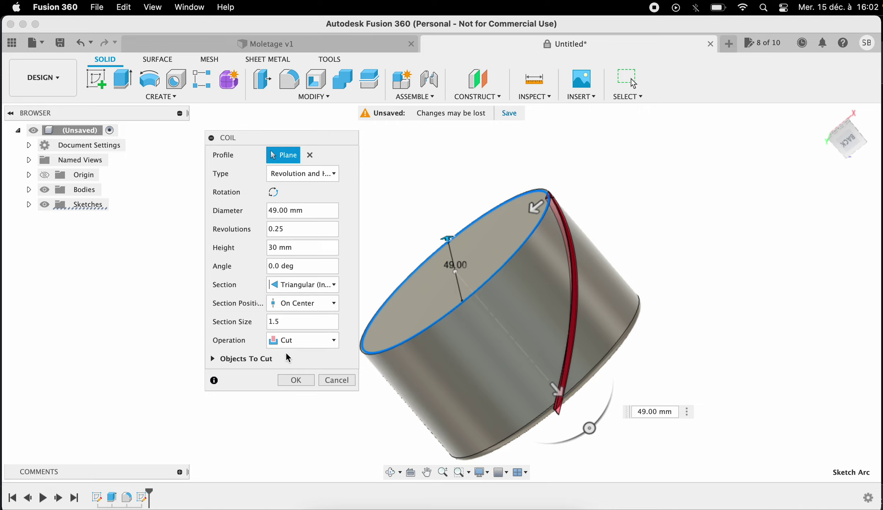
left_click(289, 381)
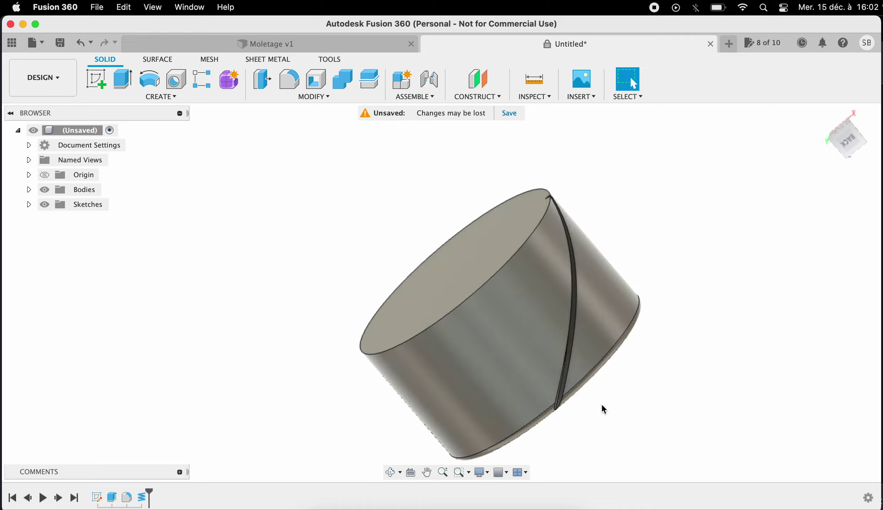
Orbit the grooved cylinder to view its underside and start a Mirror feature.
middle_click_drag(603, 410, 384, 413)
left_click(390, 474)
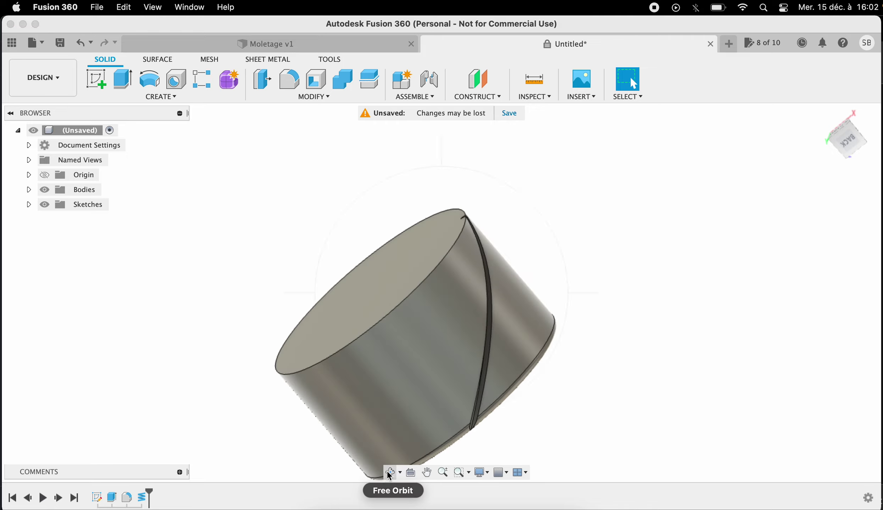
mouse_move(305, 364)
left_mouse_down()
mouse_move(235, 380)
mouse_move(262, 369)
left_mouse_up()
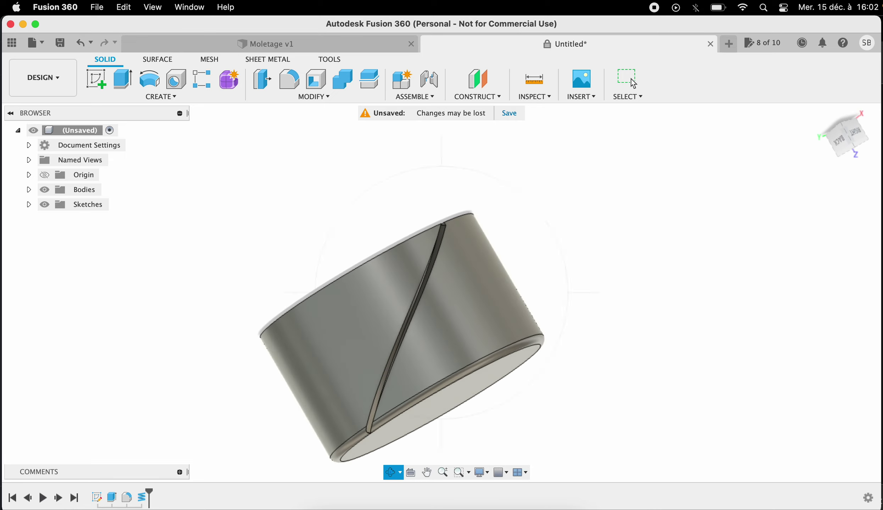
left_click(131, 101)
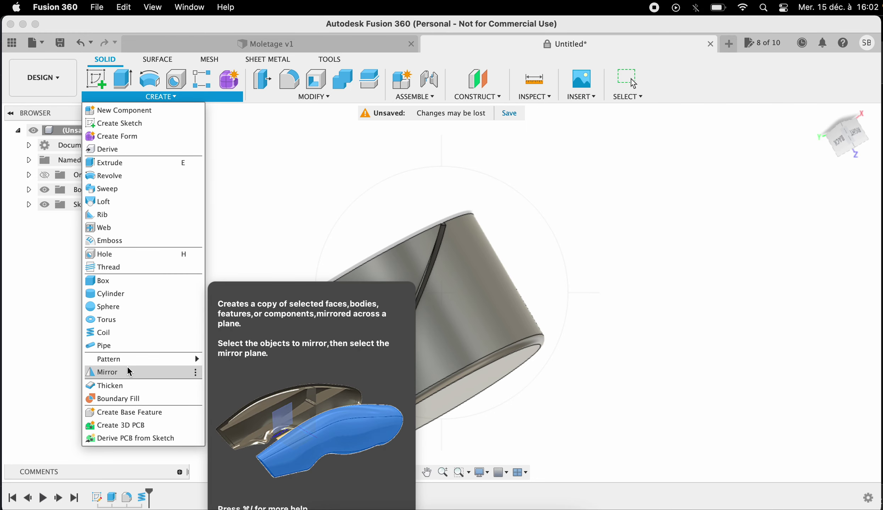
left_click(130, 371)
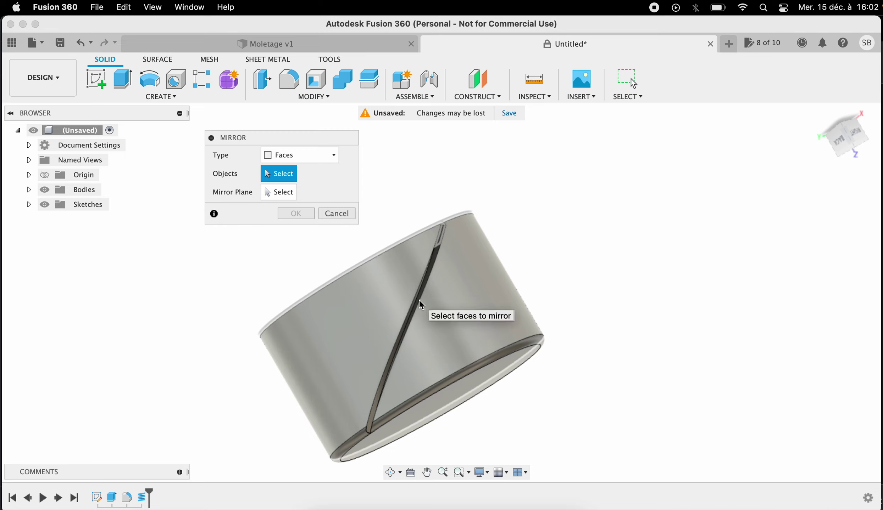
Mirror the groove face across an origin plane; the attempt fails with an error.
left_click(418, 300)
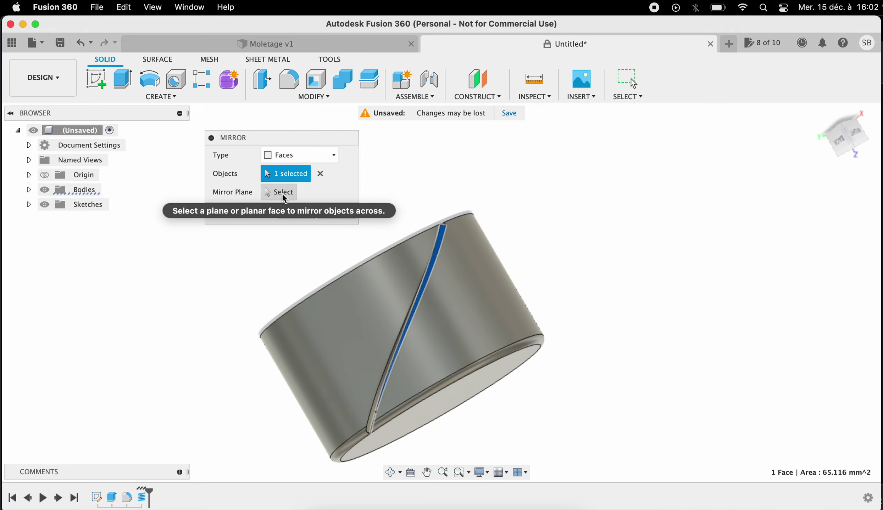
left_click(283, 193)
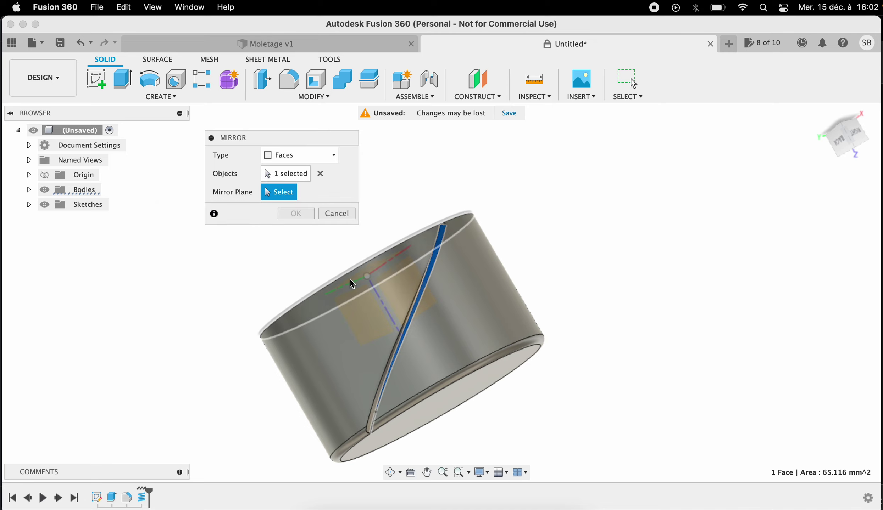
left_click(360, 308)
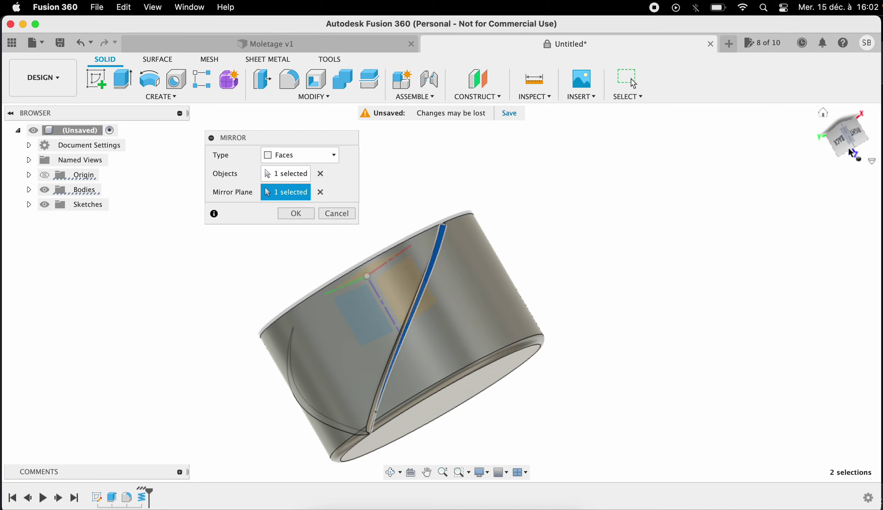
left_click_drag(843, 146, 846, 143)
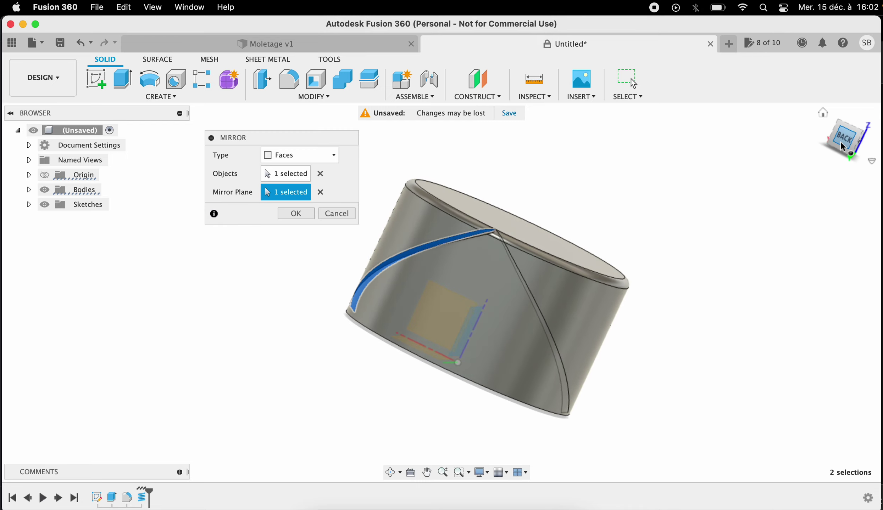
left_click(286, 209)
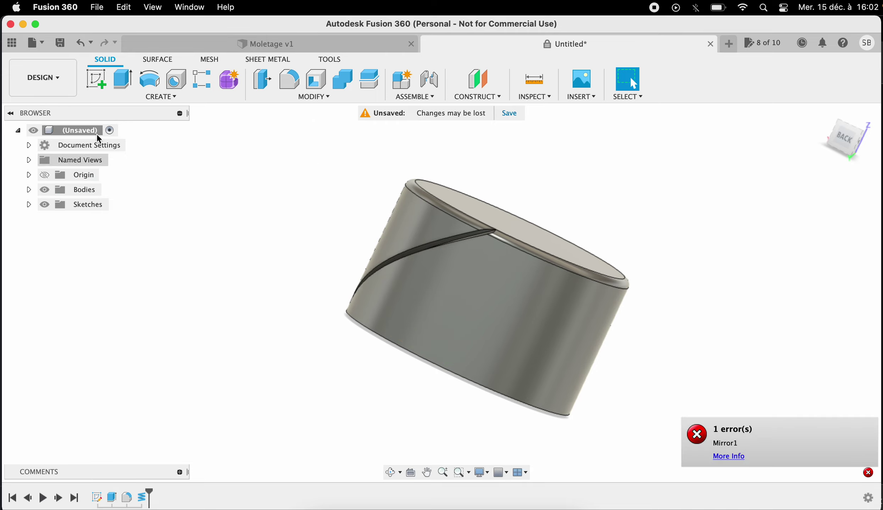
left_click(141, 95)
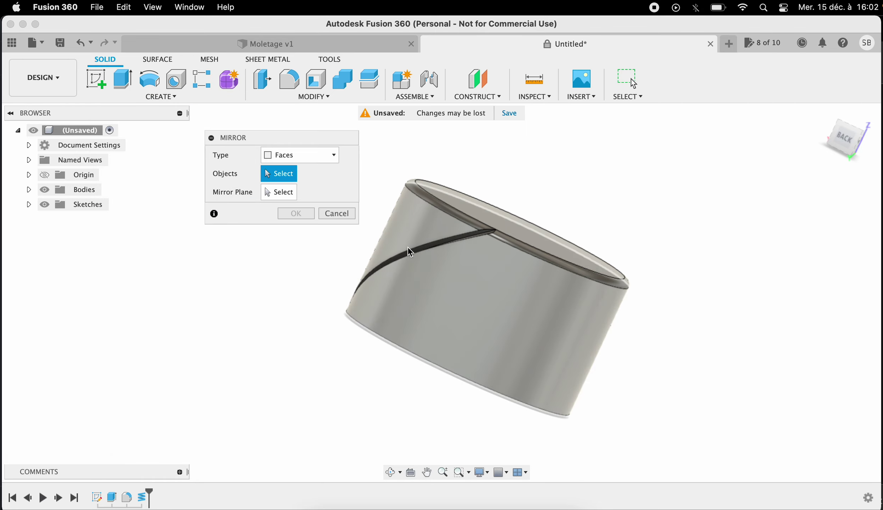
Select both walls of the groove as the faces to mirror.
left_click(423, 250)
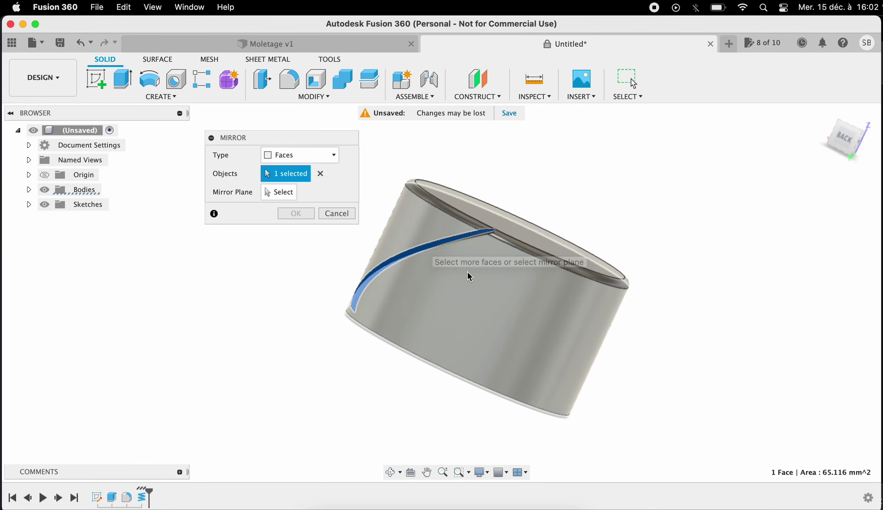
middle_click_drag(424, 251, 484, 265)
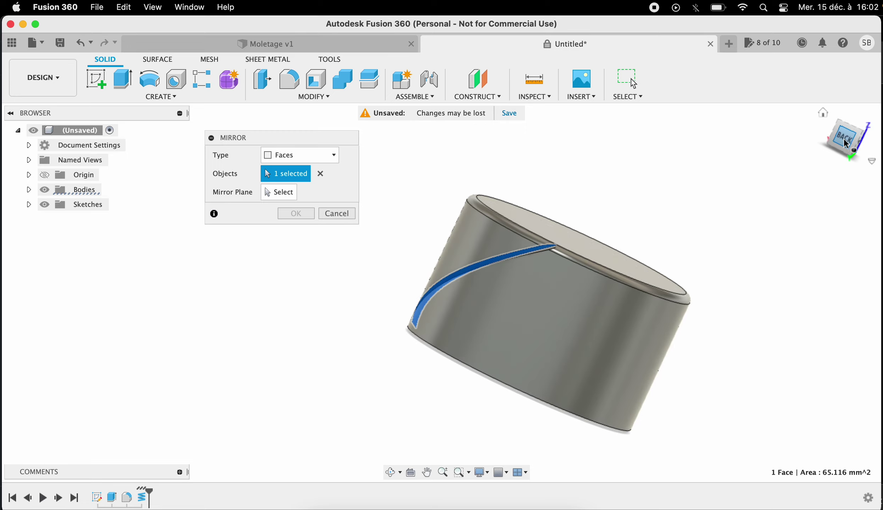
left_click_drag(843, 138, 833, 151)
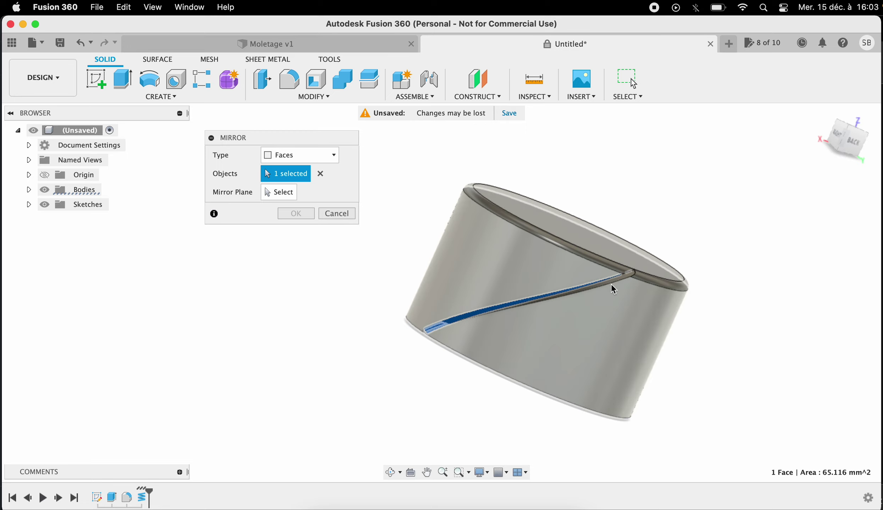
left_click(617, 280)
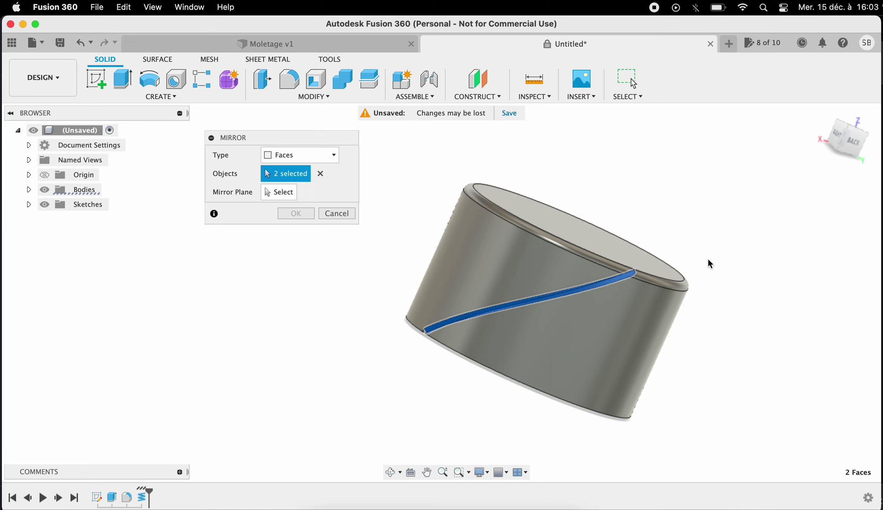
mouse_move(852, 142)
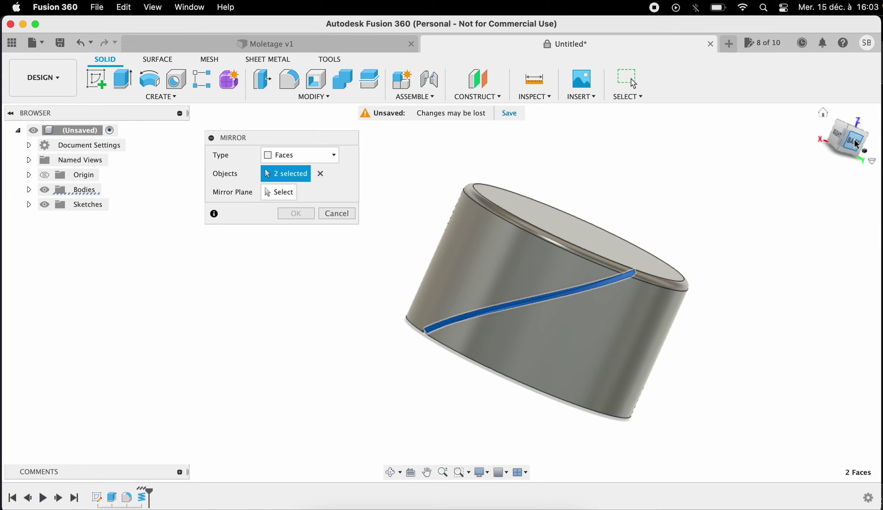
mouse_move(441, 293)
middle_mouse_down("shift")
mouse_move(461, 293)
mouse_move(480, 156)
middle_mouse_up("shift")
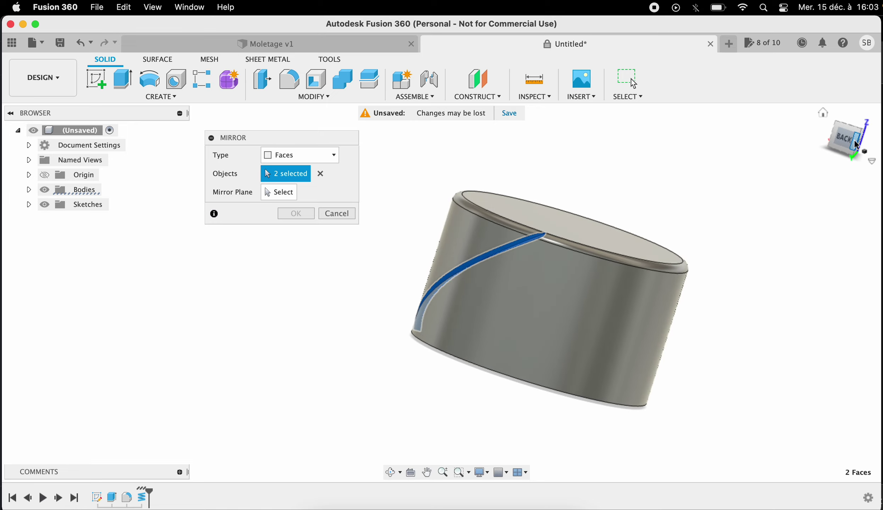
Mirror the groove faces across the origin plane, adding a second groove meeting at the rim.
left_click(291, 193)
left_click(540, 334)
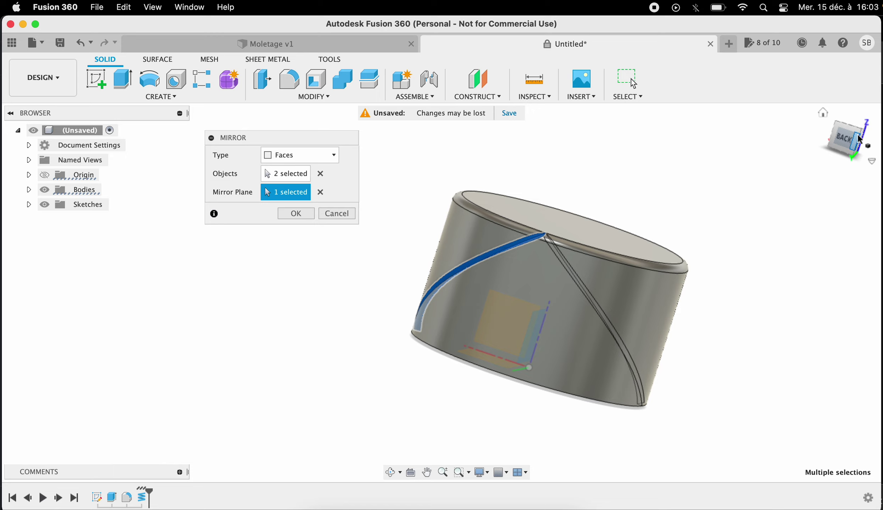
middle_click_drag(442, 293, 457, 262, "shift")
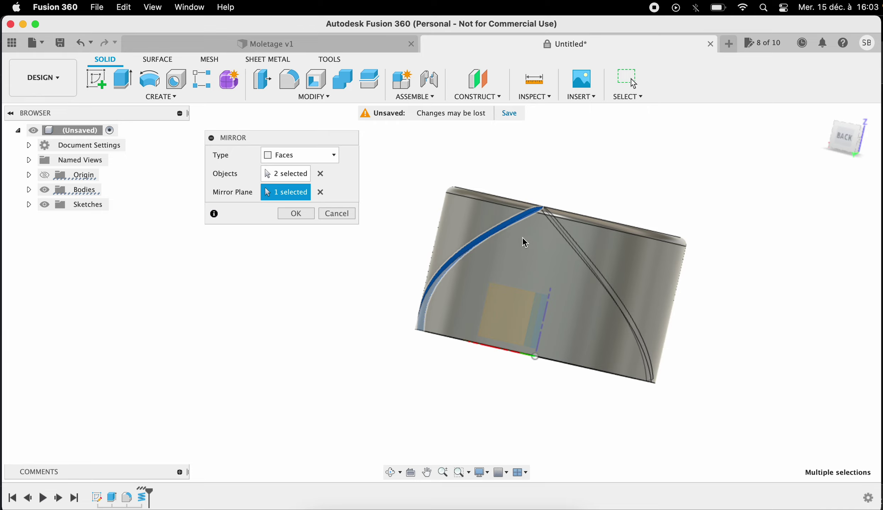
left_click(296, 213)
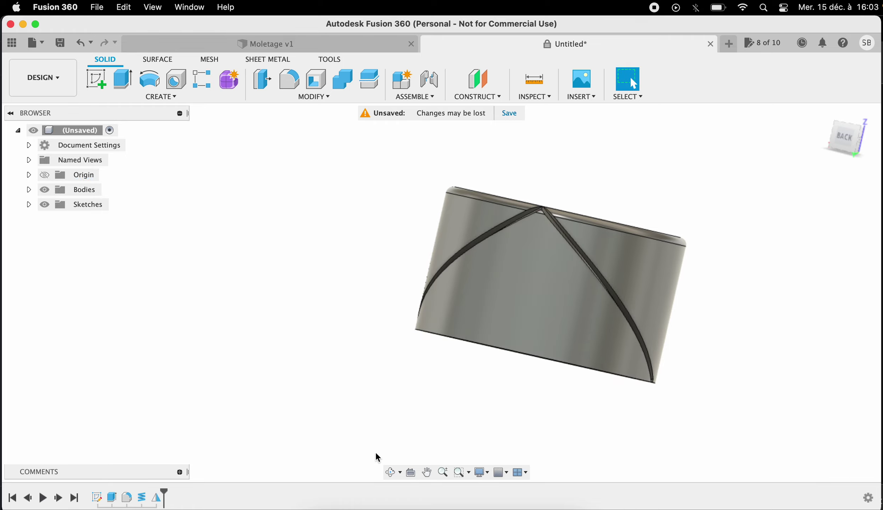
left_click(393, 475)
Orbit slightly and start a Circular Pattern of faces.
mouse_move(377, 318)
left_mouse_down()
mouse_move(400, 337)
mouse_move(398, 303)
mouse_move(383, 295)
mouse_move(416, 283)
mouse_move(410, 299)
mouse_move(371, 322)
mouse_move(392, 313)
mouse_move(374, 318)
mouse_move(388, 331)
mouse_move(374, 303)
mouse_move(389, 300)
mouse_move(396, 321)
left_mouse_up()
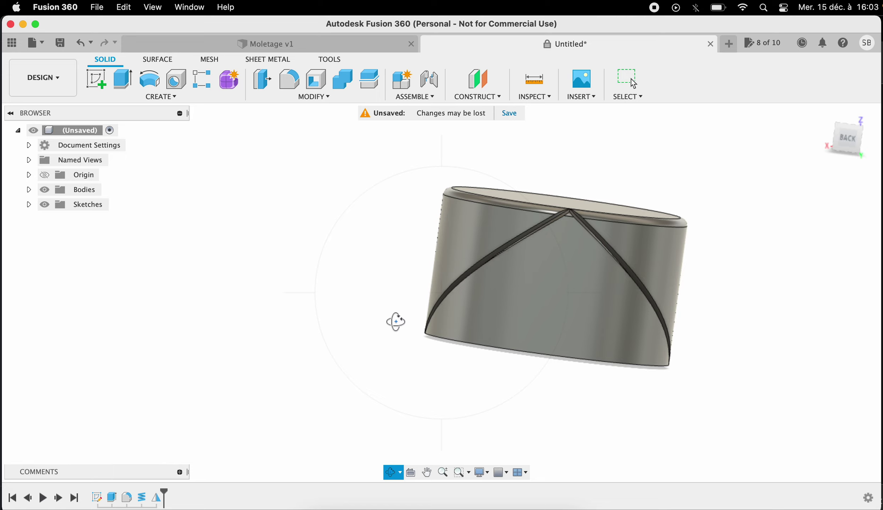
left_click(167, 97)
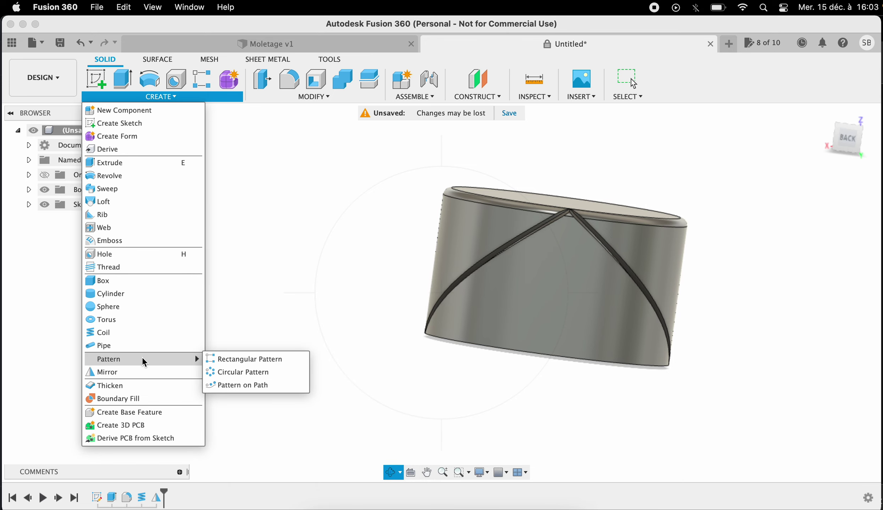
mouse_move(108, 360)
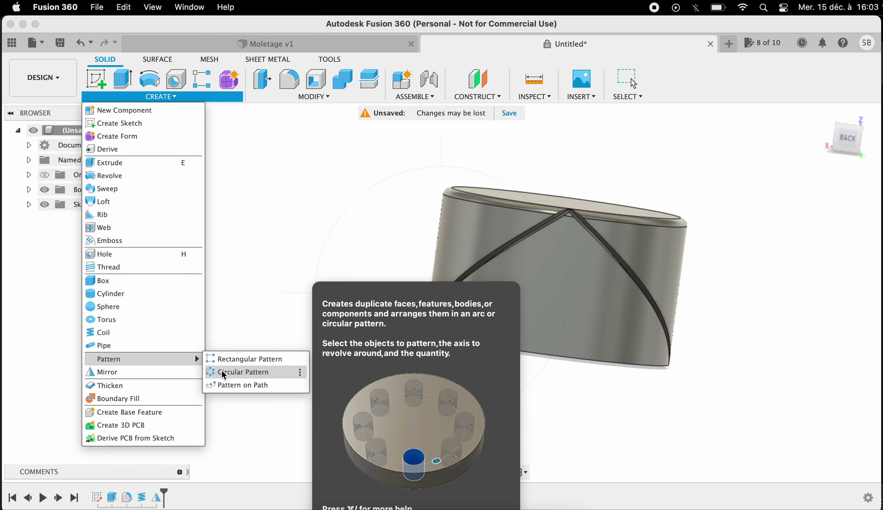
left_click(223, 373)
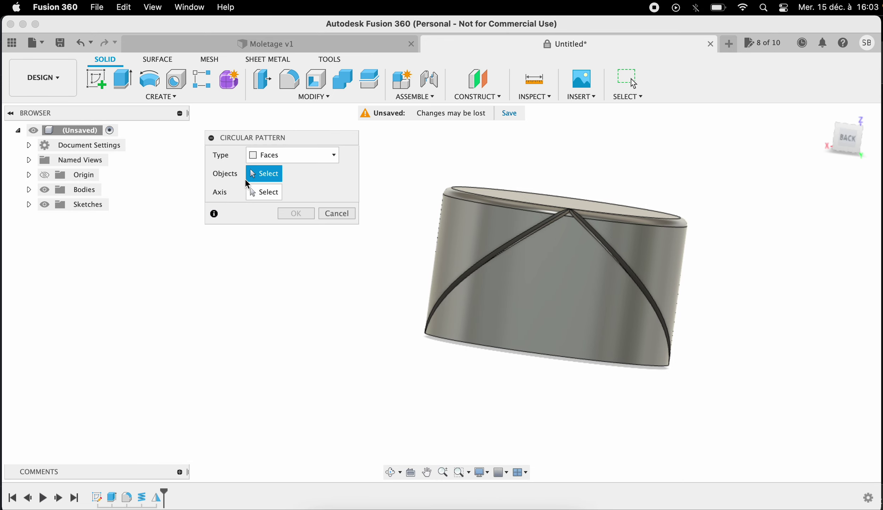
Select the four groove faces as the circular pattern's faces.
left_click(499, 249)
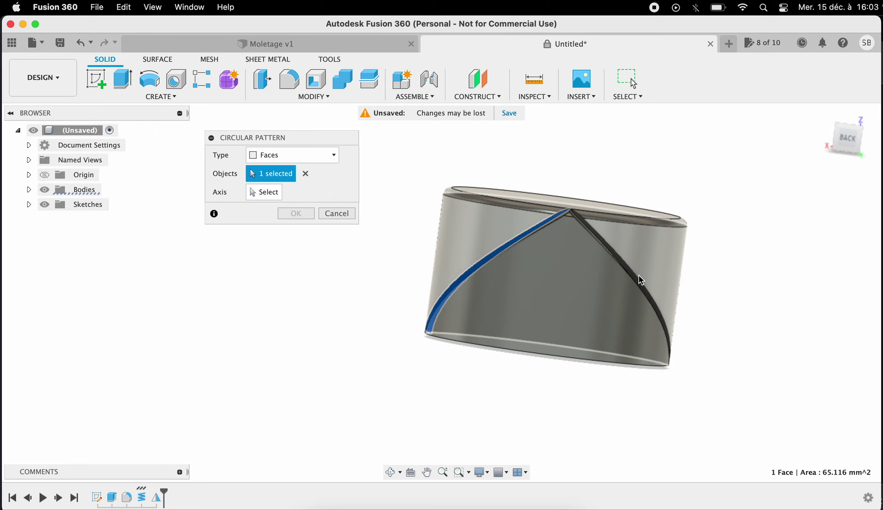
left_click(552, 221)
left_click(590, 228)
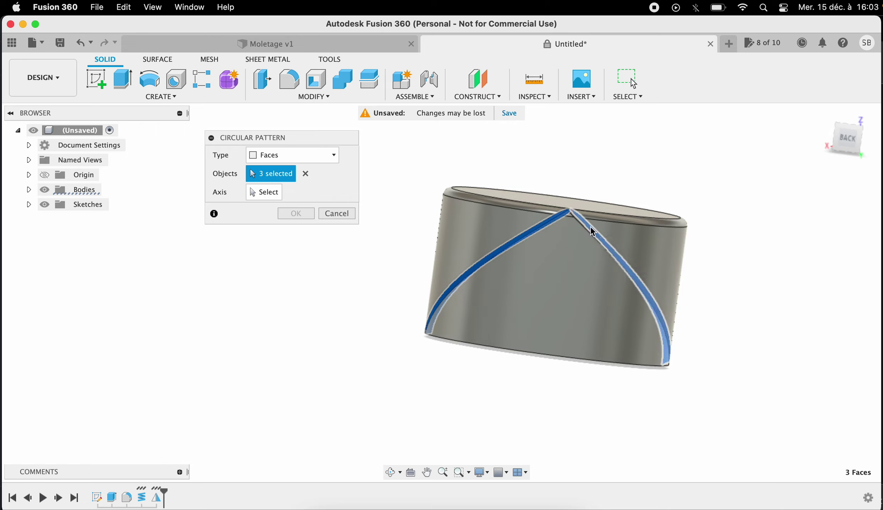
left_click(579, 225)
left_click(579, 222)
left_click(580, 224)
scroll(525, 273, "up", 3)
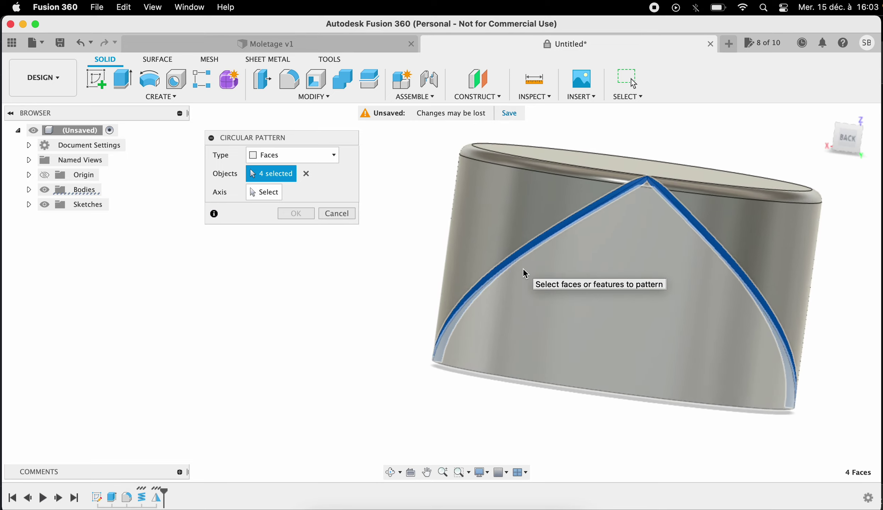
scroll(525, 274, "up", 2)
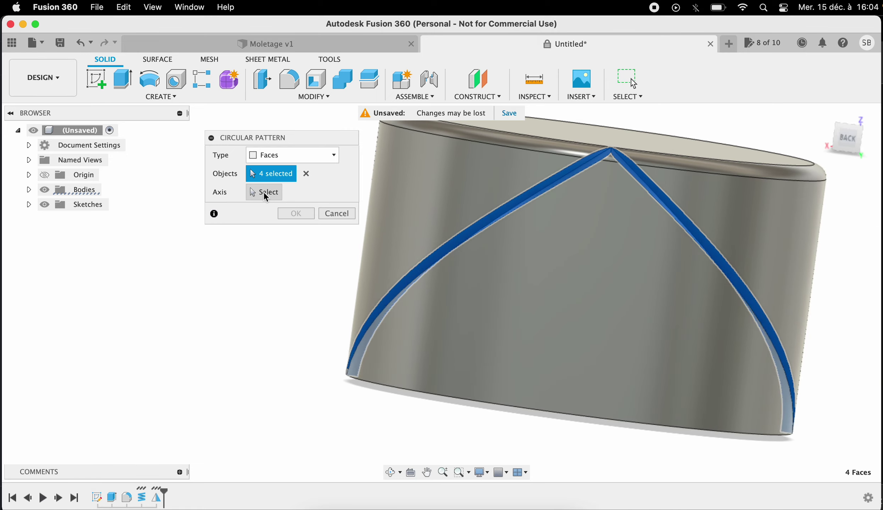
Pattern the groove faces around the cylinder's Z axis, 20 copies with full spacing.
left_click(265, 196)
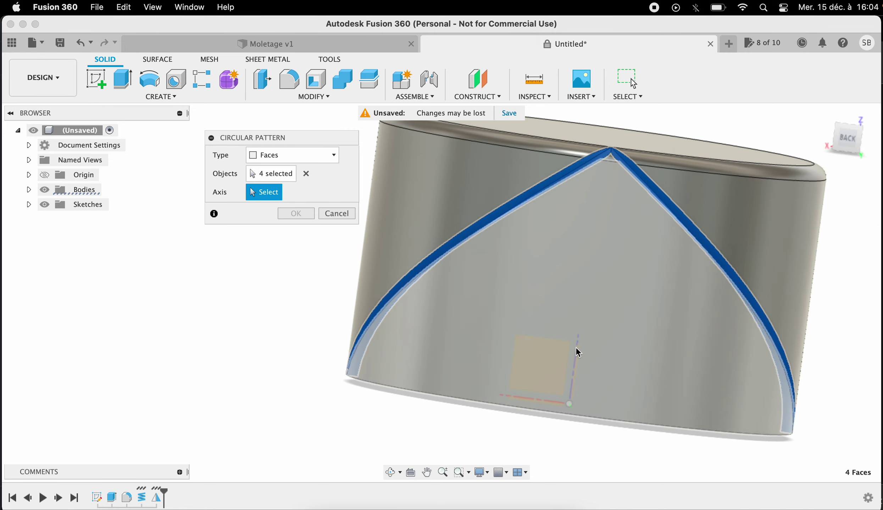
scroll(591, 348, "up", 2)
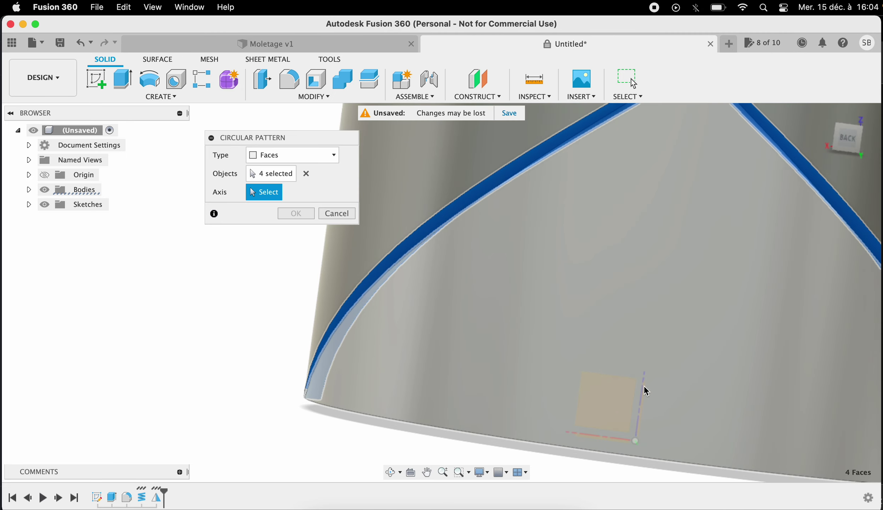
left_click(640, 397)
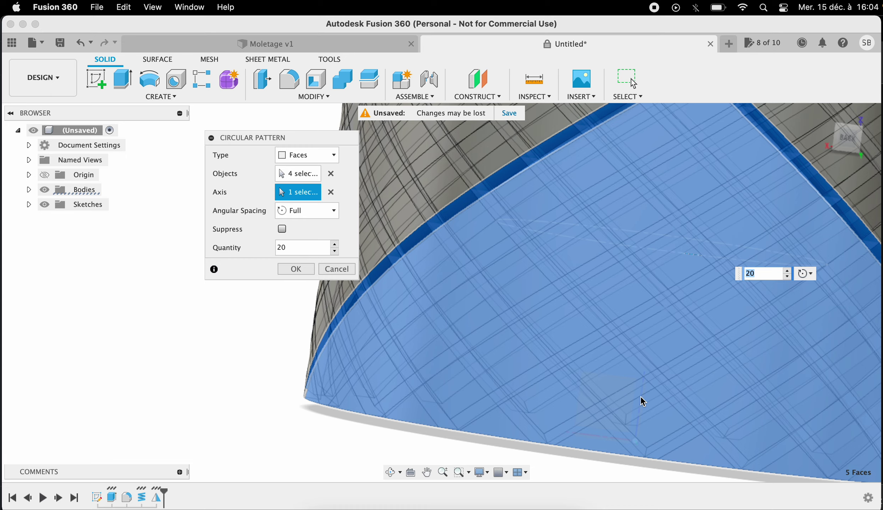
scroll(177, 375, "up", 2)
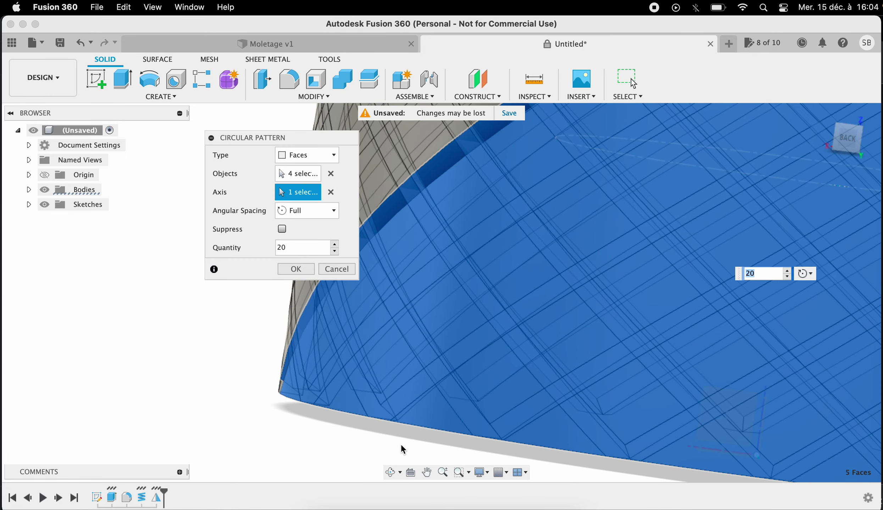
left_click(441, 472)
left_click_drag(296, 378, 296, 376)
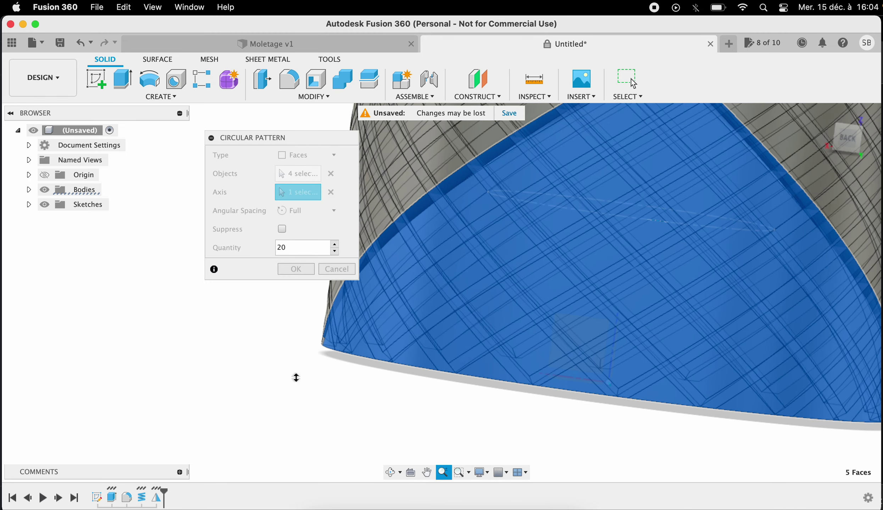
key("Escape")
scroll(296, 377, "up", 2)
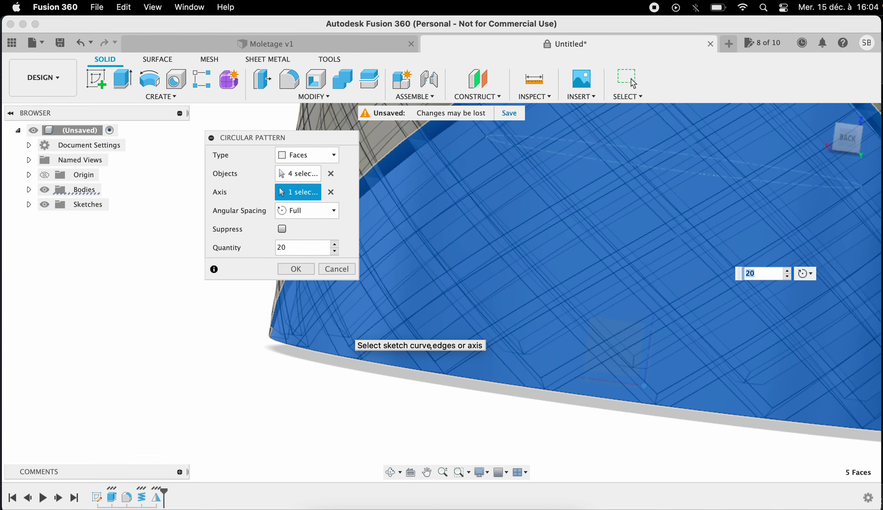
left_click(300, 271)
Zoom and orbit to inspect the knurled surface, then expand Bodies to reveal Body1.
scroll(361, 352, "down", 2)
scroll(361, 351, "down", 2)
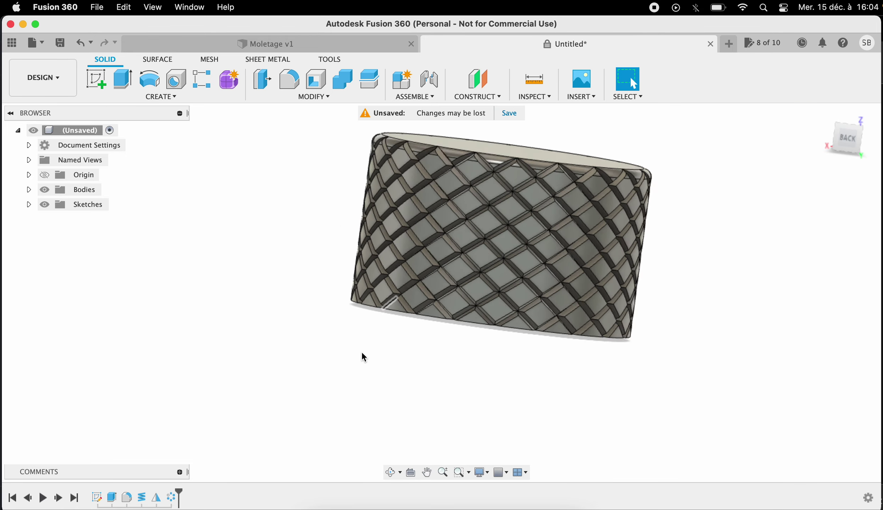
scroll(362, 353, "up", 3)
scroll(362, 353, "up", 1)
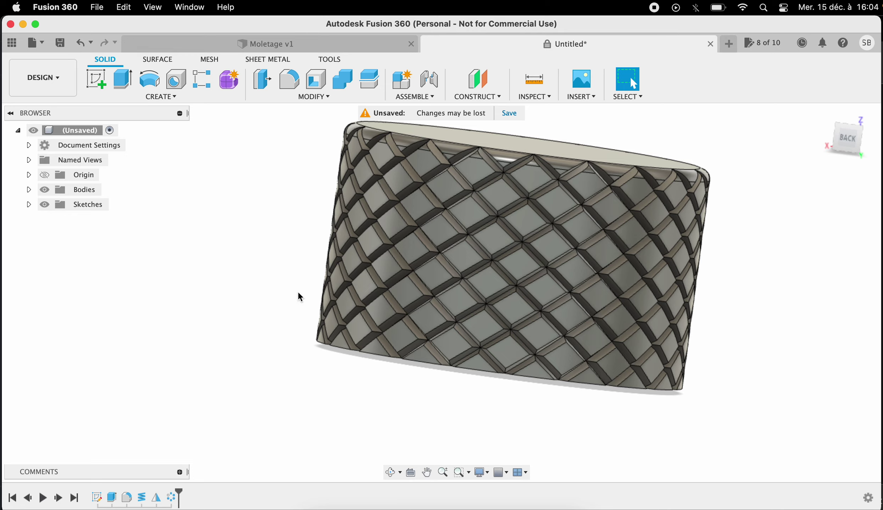
left_click(392, 472)
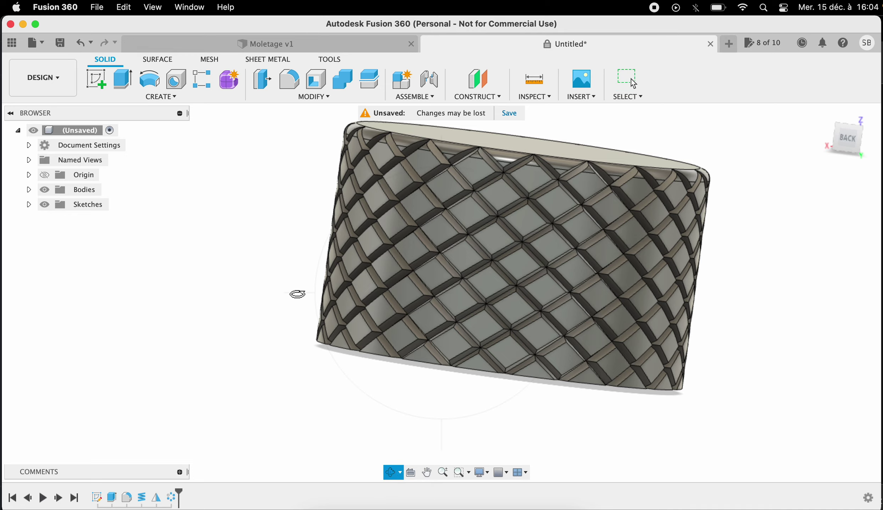
left_click_drag(297, 294, 359, 346)
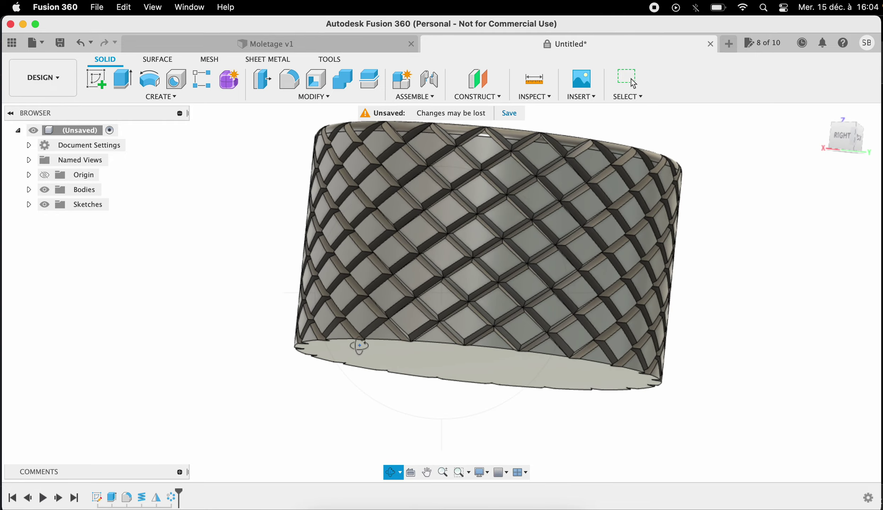
mouse_move(247, 221)
left_mouse_down()
mouse_move(240, 254)
mouse_move(220, 246)
mouse_move(102, 252)
mouse_move(76, 301)
mouse_move(118, 299)
mouse_move(189, 266)
mouse_move(670, 283)
mouse_move(705, 261)
mouse_move(879, 287)
left_mouse_up()
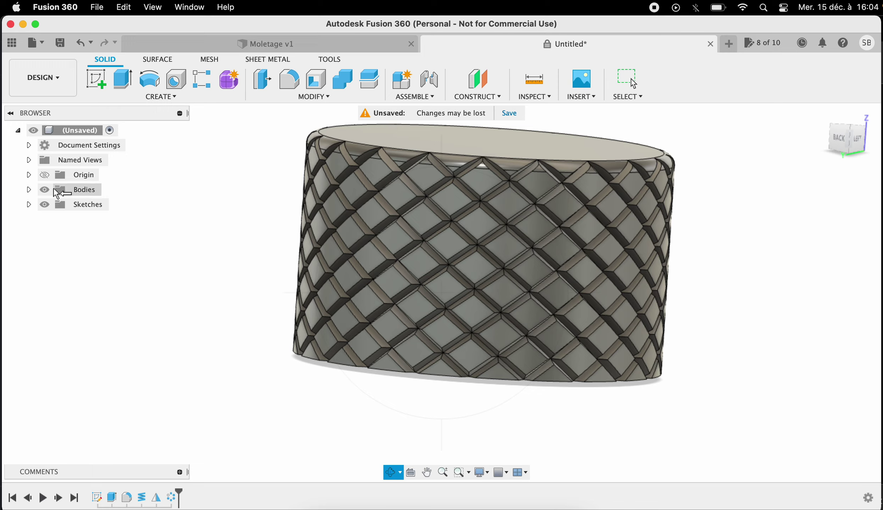
left_click(29, 190)
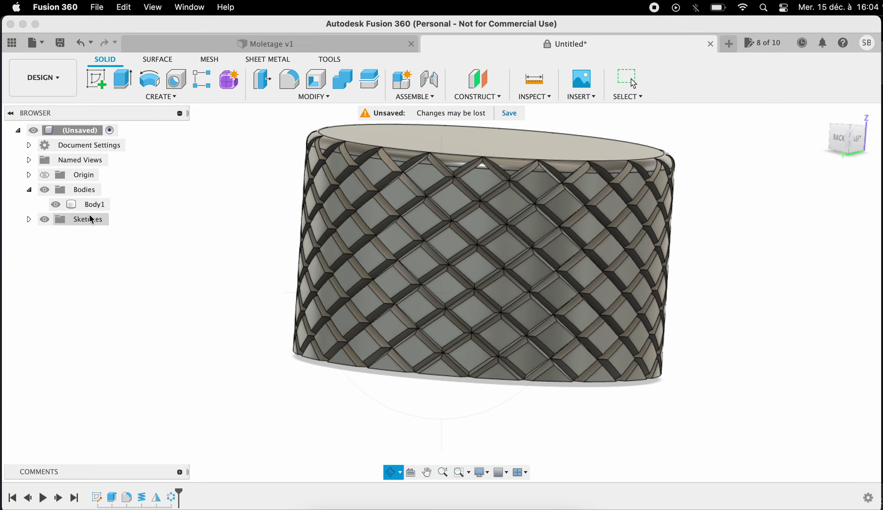
Apply the Gold - Polished library appearance to Body1 and collapse the Appearance panel.
right_click(109, 212)
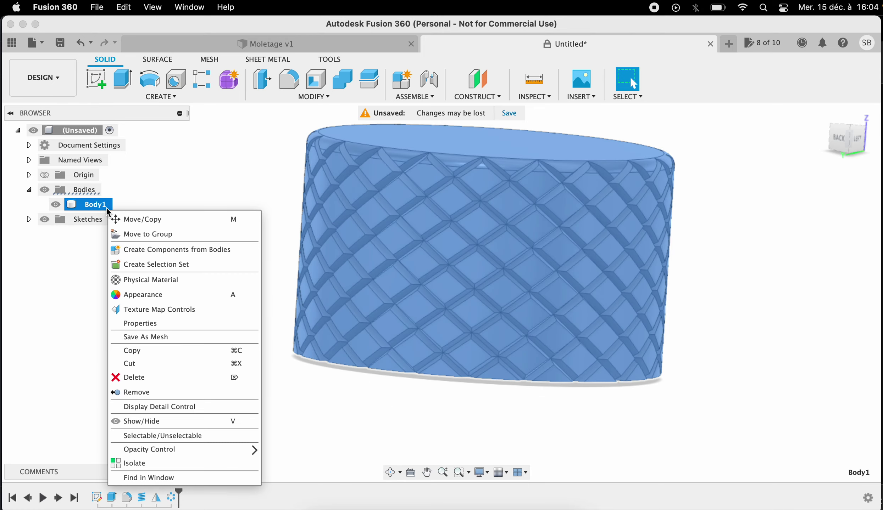
left_click(161, 294)
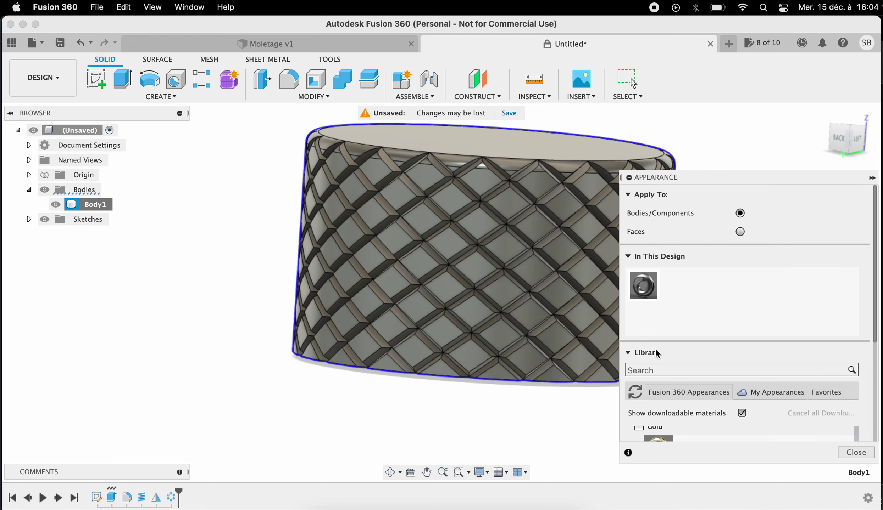
scroll(655, 348, "down", 5)
left_click_drag(658, 290, 491, 244)
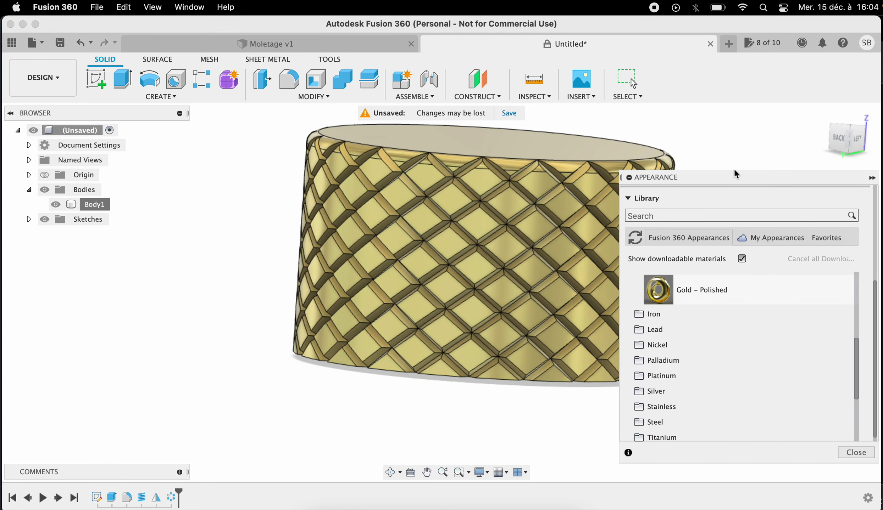
left_click(872, 178)
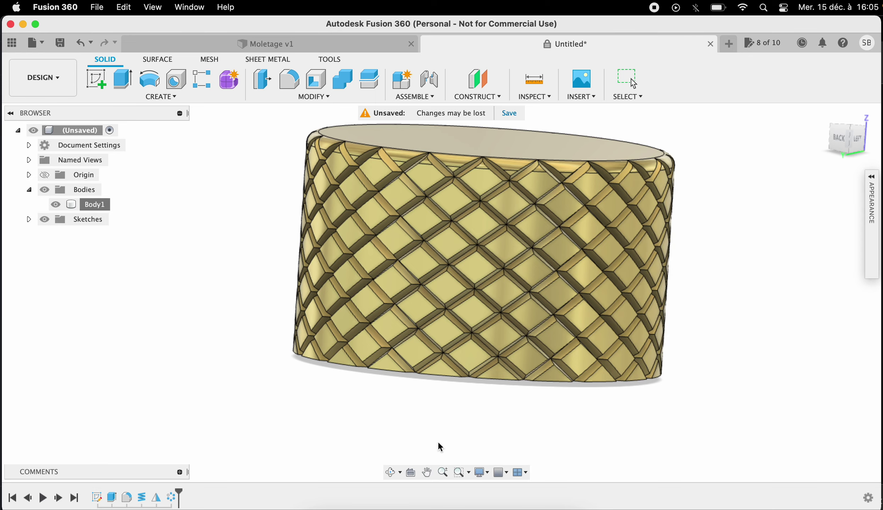
left_click(391, 473)
mouse_move(233, 307)
left_mouse_down()
mouse_move(75, 507)
mouse_move(1, 343)
left_mouse_up()
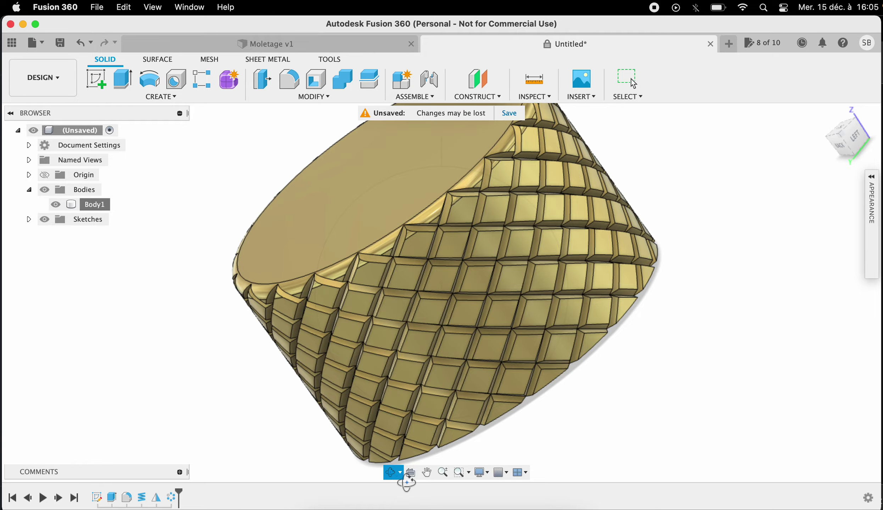
mouse_move(283, 418)
left_mouse_down()
mouse_move(278, 402)
mouse_move(234, 393)
mouse_move(157, 412)
mouse_move(134, 443)
mouse_move(227, 434)
mouse_move(363, 442)
mouse_move(308, 469)
mouse_move(187, 473)
mouse_move(179, 492)
mouse_move(323, 500)
mouse_move(370, 491)
mouse_move(170, 508)
mouse_move(261, 423)
left_mouse_up()
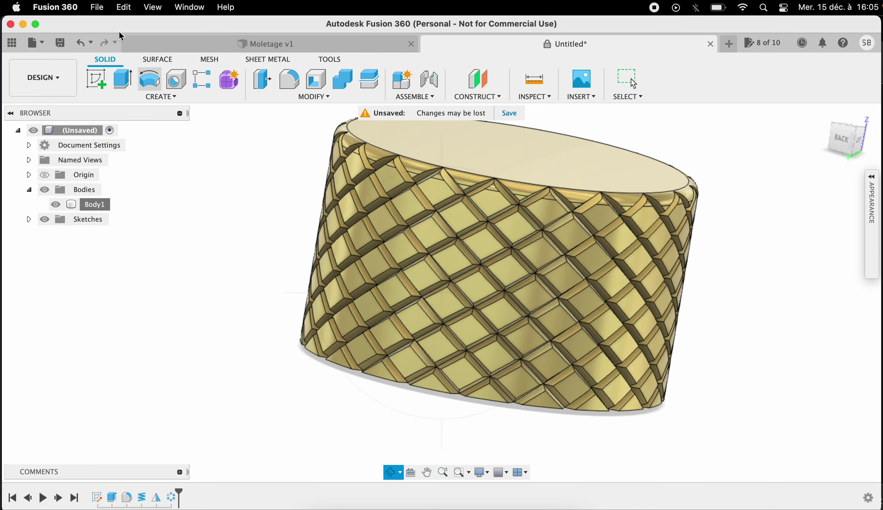